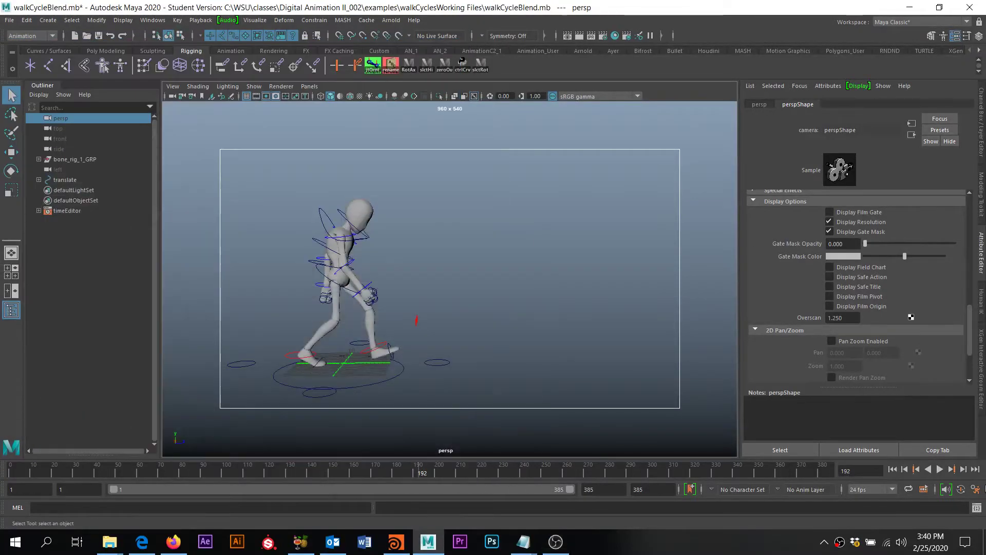
Play the 385-frame walk cycle from frame 1, stop it, and rewind to frame 1
{"action": "left_click", "coordinate": [892, 469]}
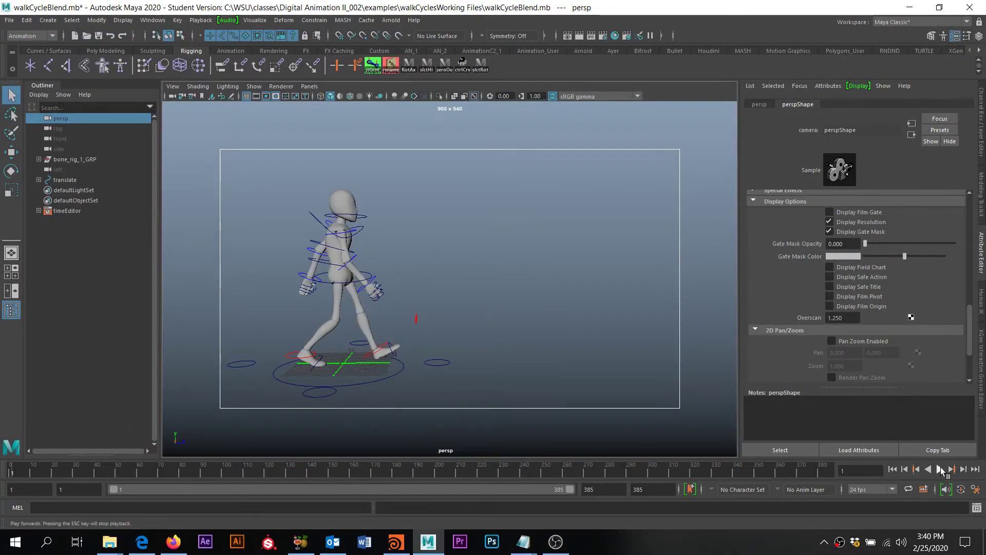
{"action": "left_click", "coordinate": [940, 469]}
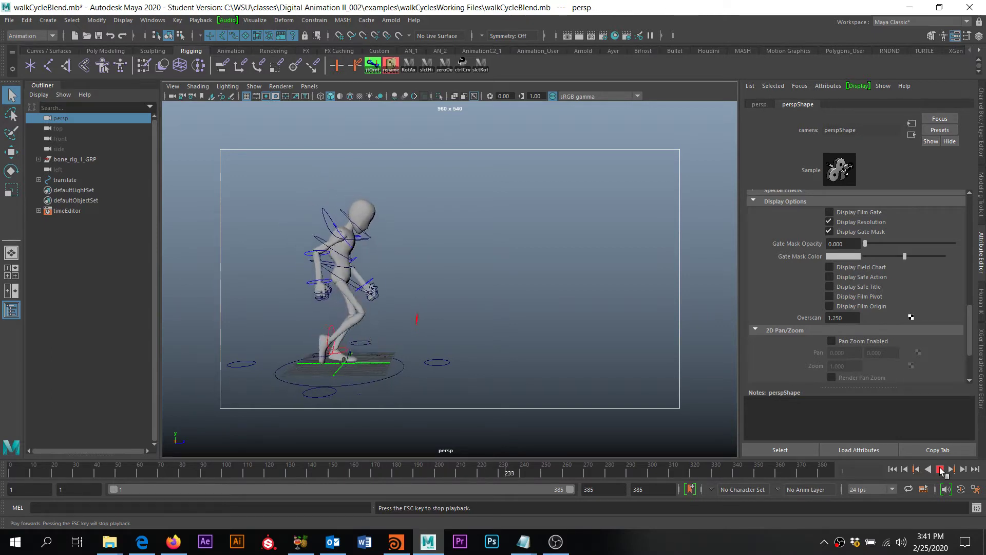
{"action": "left_click", "coordinate": [940, 470]}
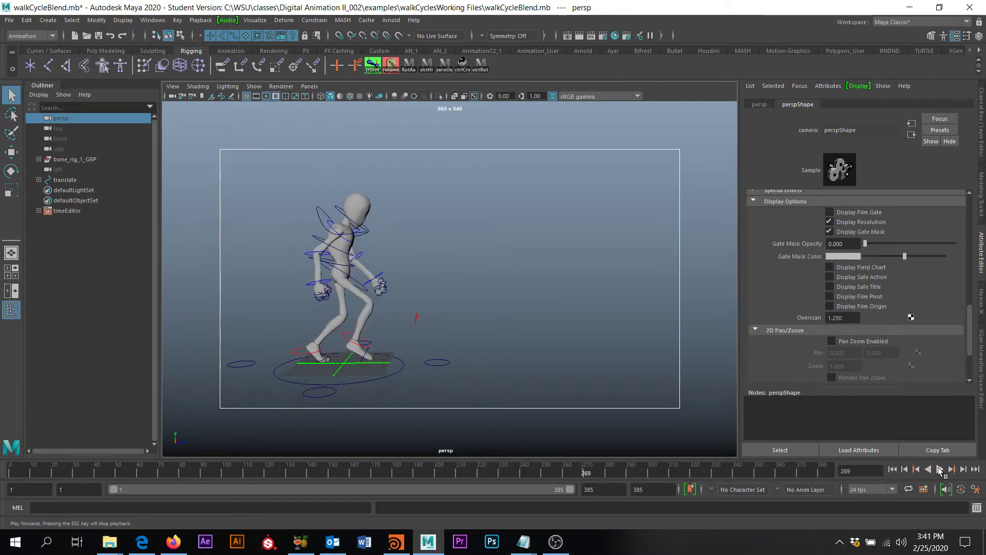
{"action": "left_click", "coordinate": [892, 469]}
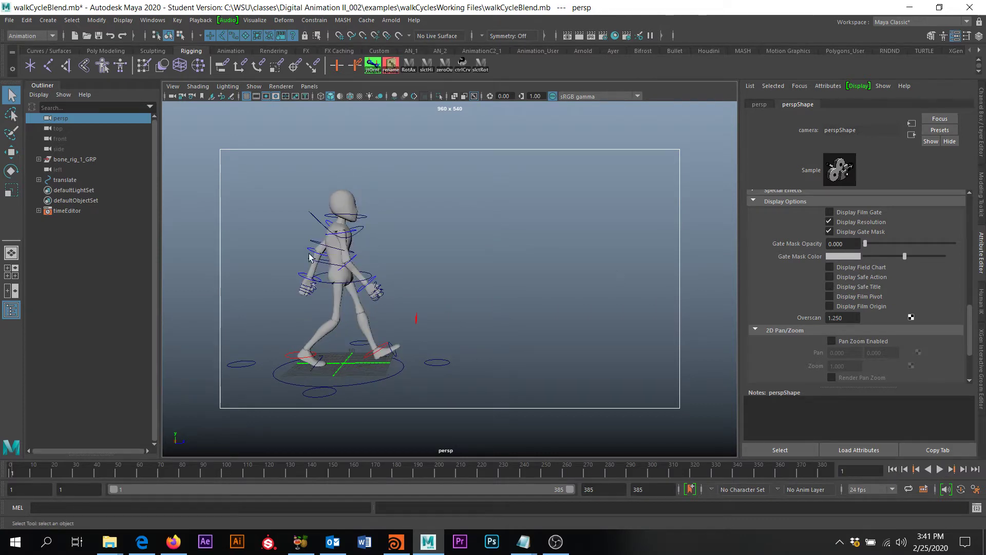
Set Playblast options to Time Slider range, avi format, scale 1.00, with Save to file enabled
{"action": "left_click", "coordinate": [153, 20]}
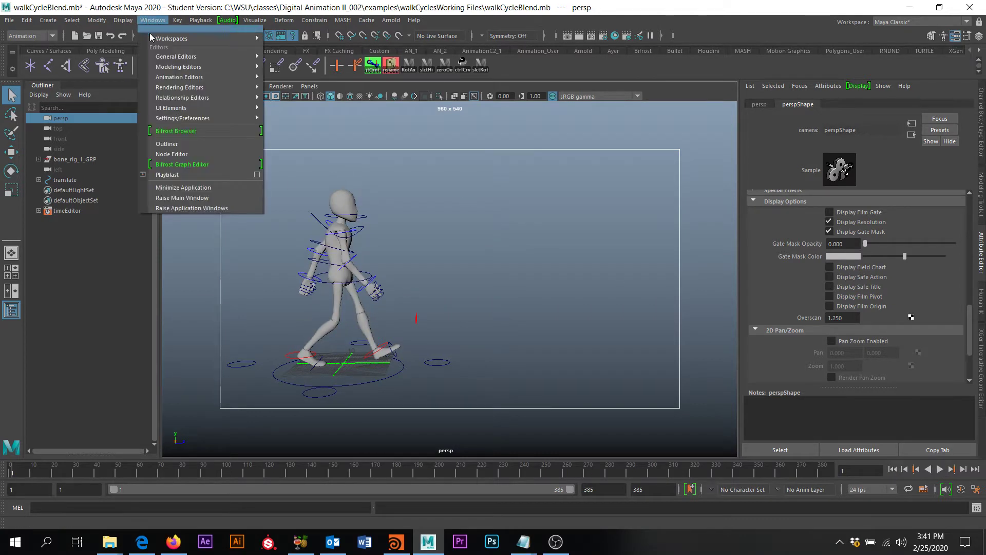
{"action": "left_click", "coordinate": [257, 175]}
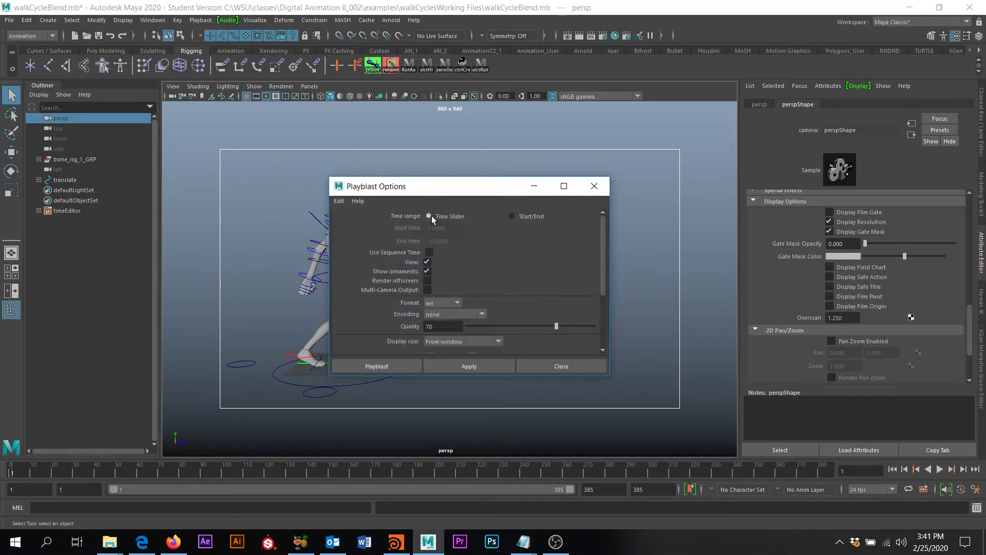
{"action": "left_click", "coordinate": [512, 215]}
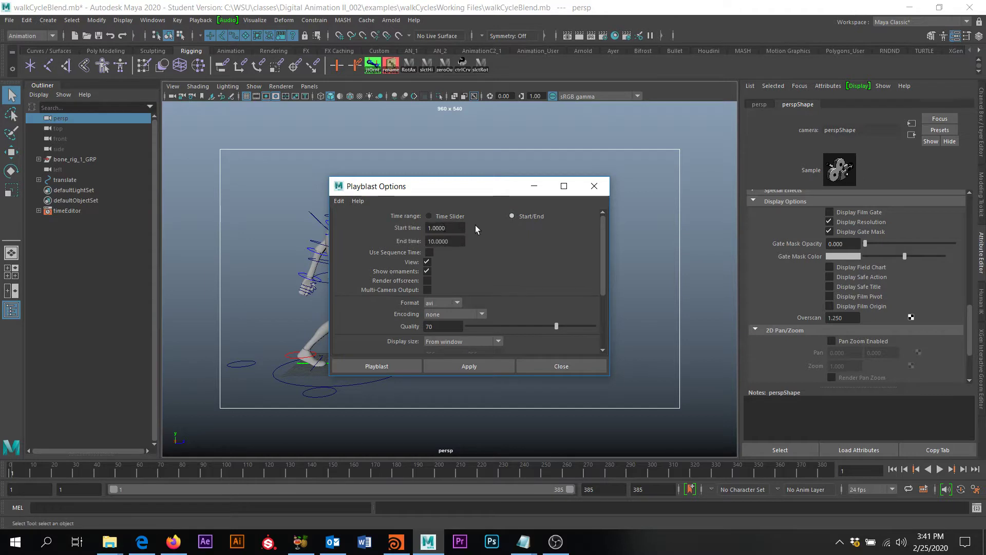
{"action": "left_click_drag", "start_coordinate": [451, 237], "coordinate": [423, 244]}
{"action": "left_click", "coordinate": [429, 216]}
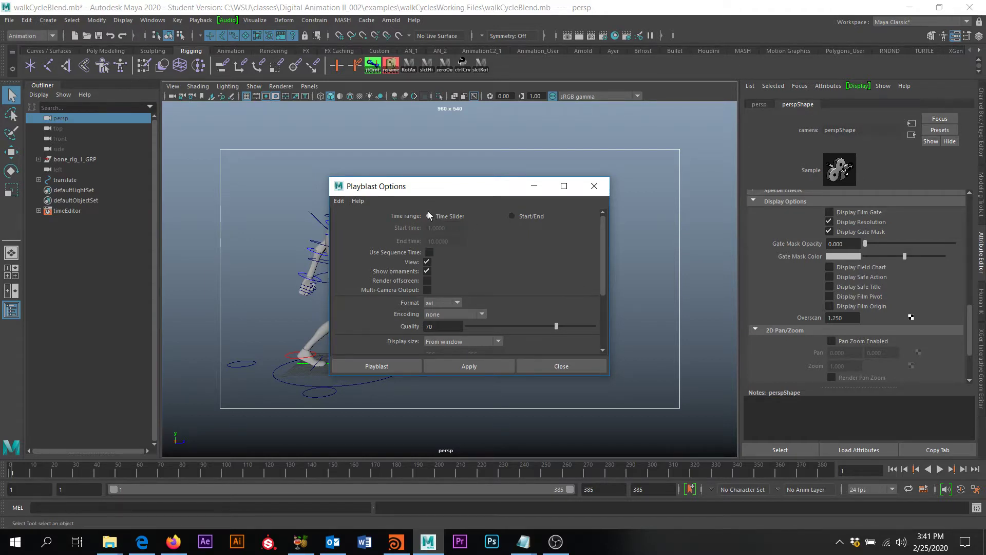
{"action": "left_click", "coordinate": [436, 303]}
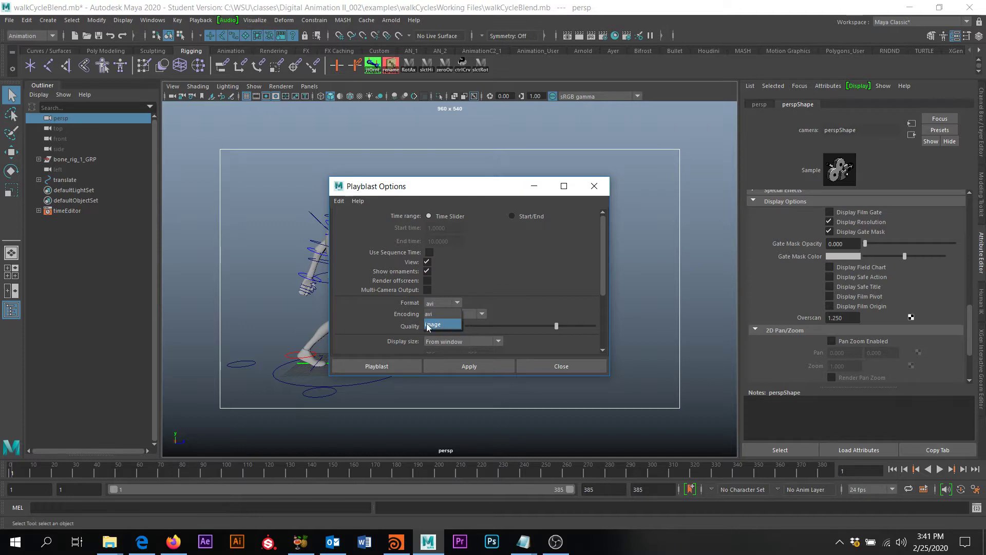
{"action": "left_click", "coordinate": [433, 314]}
{"action": "scroll", "coordinate": [492, 297], "scroll_direction": "down", "scroll_amount": 3}
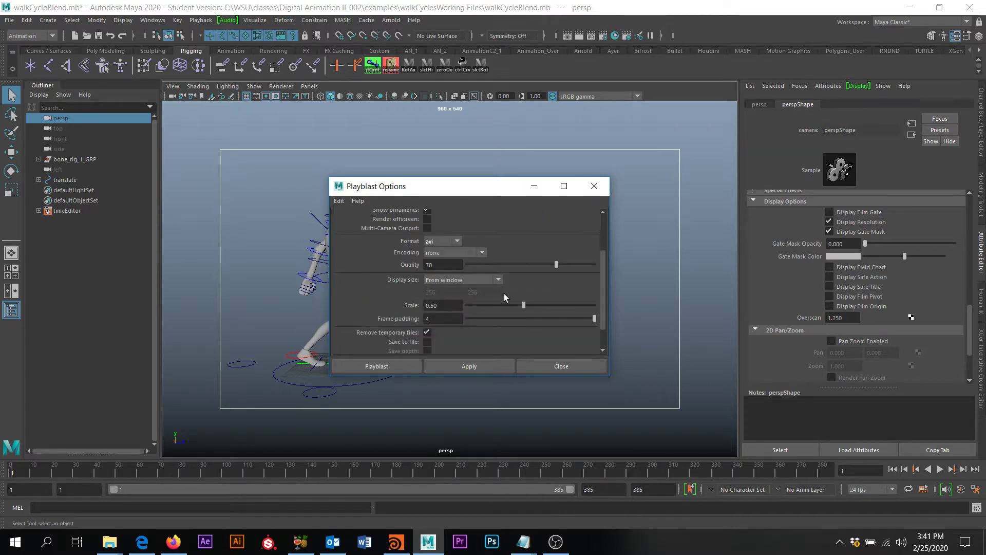
{"action": "left_click_drag", "start_coordinate": [523, 305], "coordinate": [725, 303]}
{"action": "scroll", "coordinate": [531, 307], "scroll_direction": "down", "scroll_amount": 2}
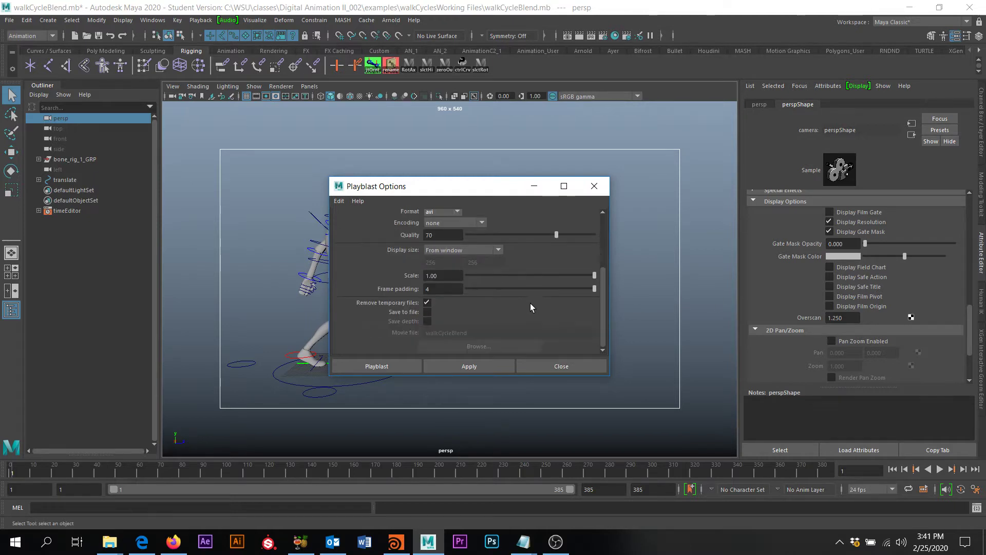
{"action": "left_click", "coordinate": [426, 312]}
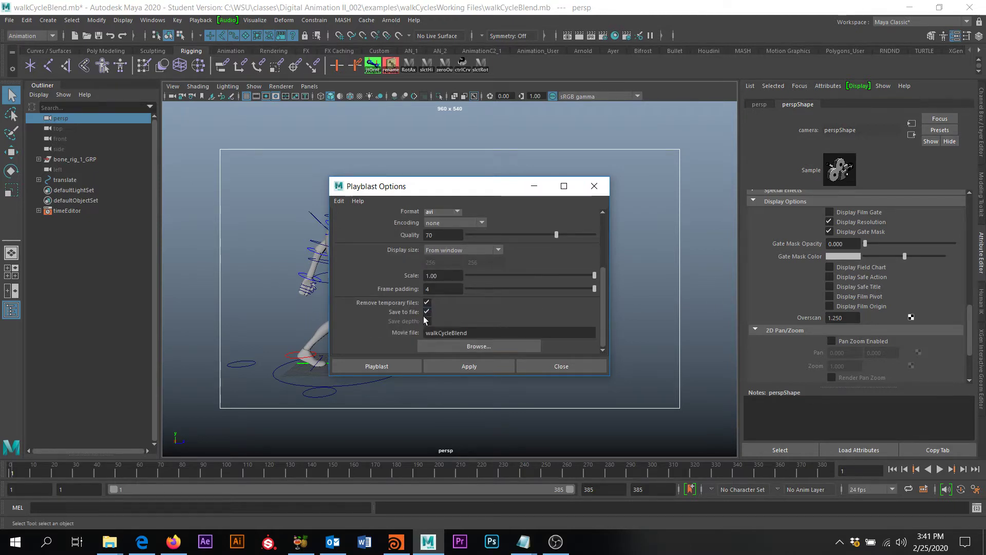
Save the playblast movie in the walkCyclesWorking Files folder, named with the student's name plus _walkCycleBlend
{"action": "left_click", "coordinate": [477, 348]}
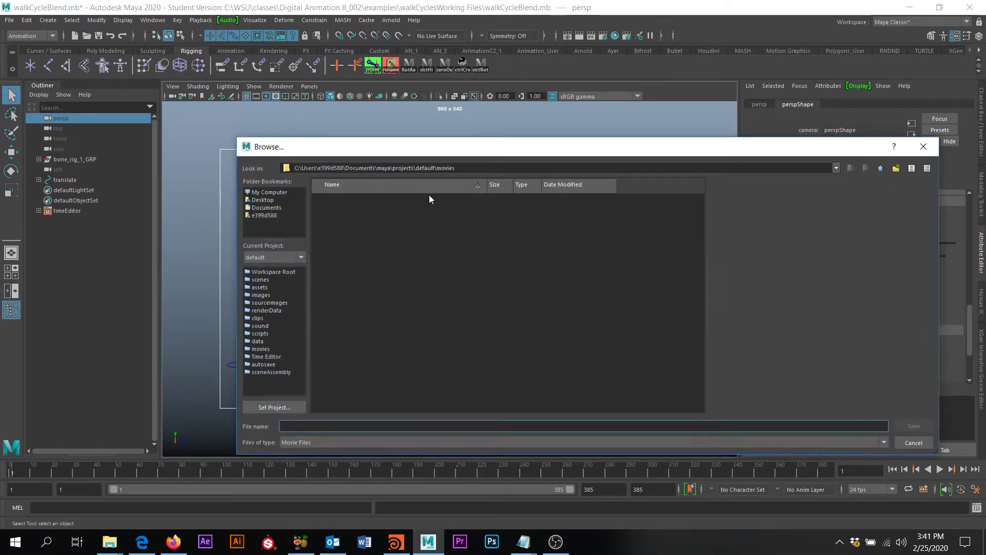
{"action": "mouse_move", "coordinate": [109, 540]}
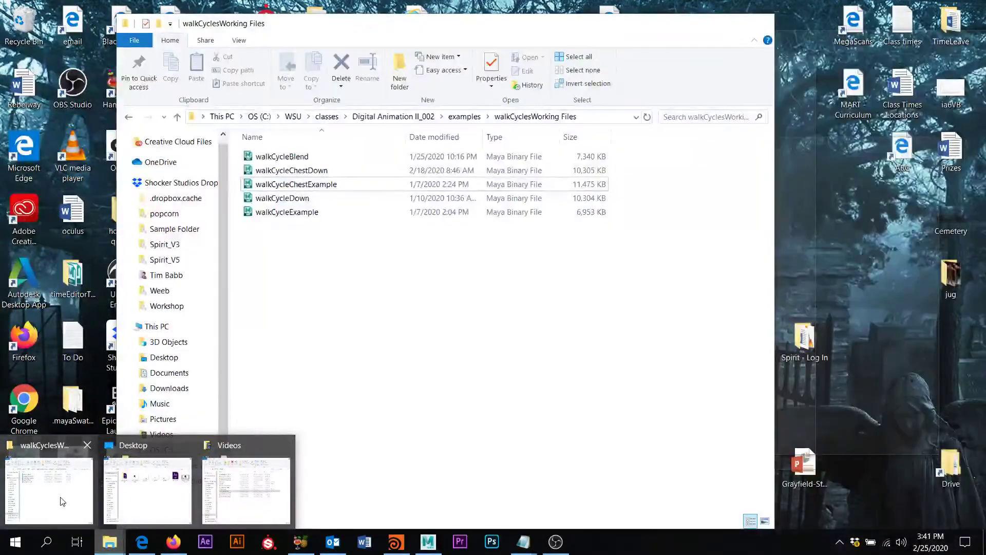
{"action": "left_click", "coordinate": [60, 493]}
{"action": "left_click", "coordinate": [594, 117]}
{"action": "key", "text": "ctrl+c"}
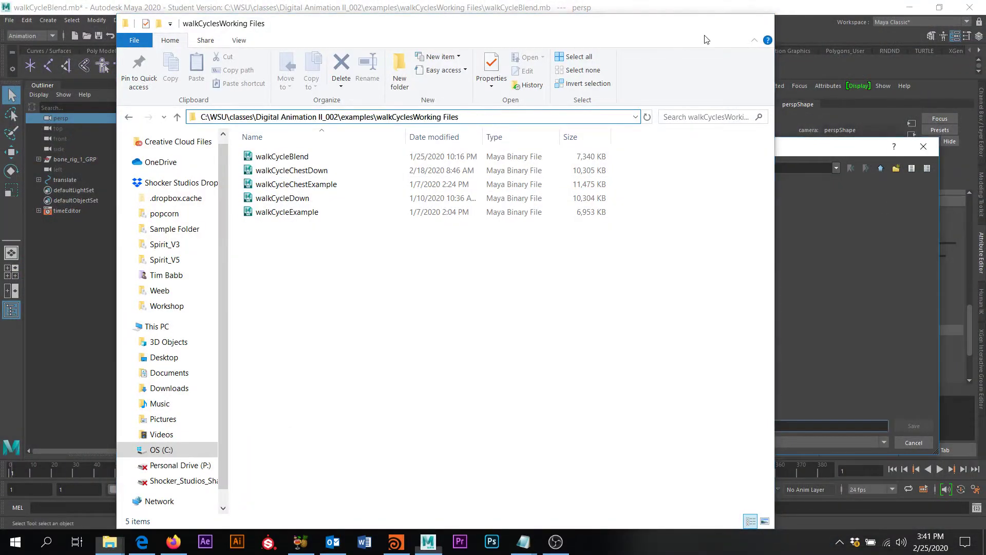
{"action": "left_click", "coordinate": [699, 23]}
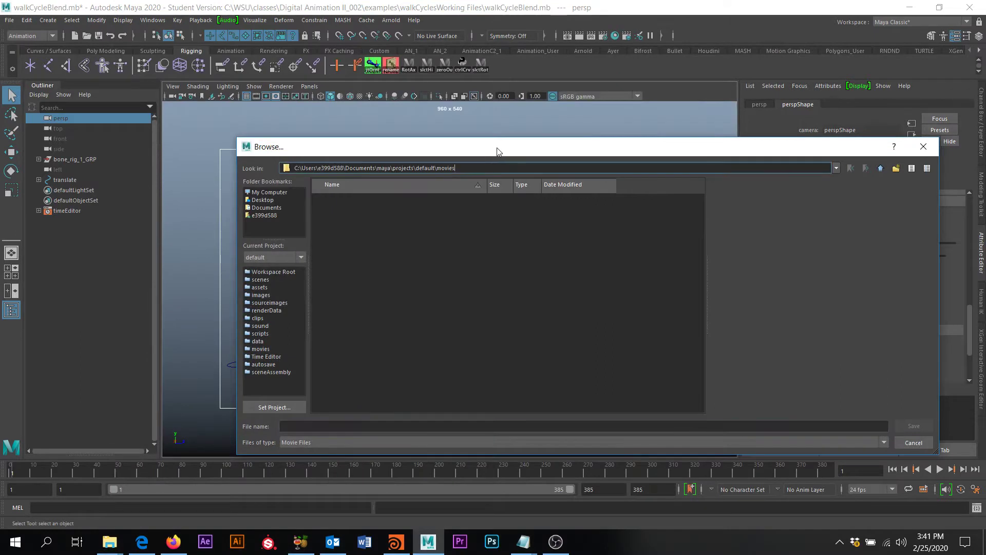
{"action": "left_click_drag", "start_coordinate": [456, 168], "coordinate": [288, 170]}
{"action": "key", "text": "ctrl+v"}
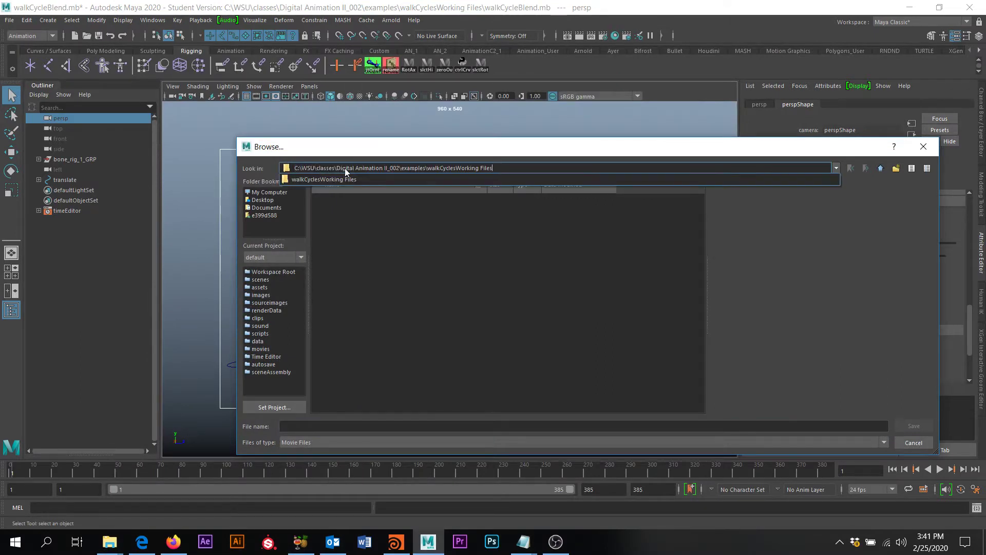
{"action": "key", "text": "Return"}
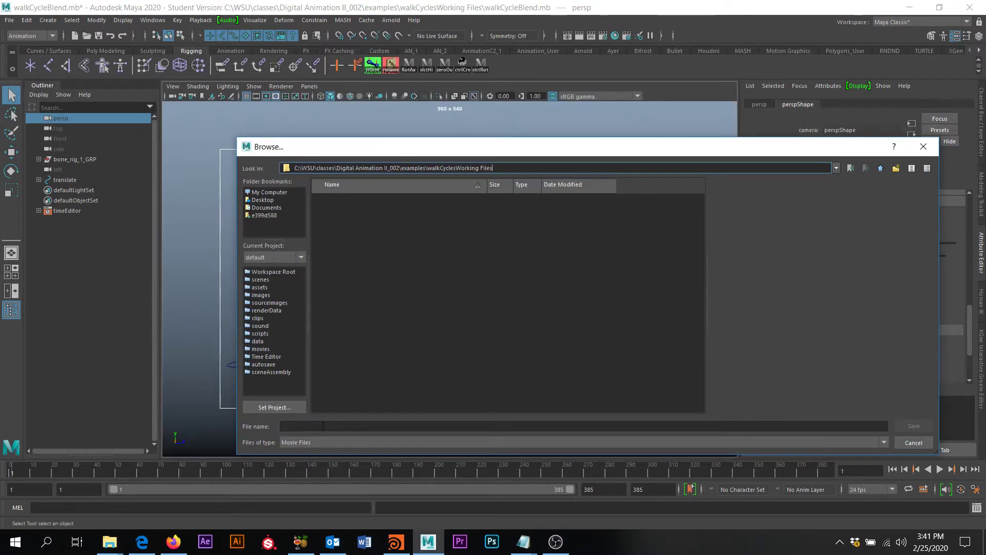
{"action": "left_click", "coordinate": [309, 427]}
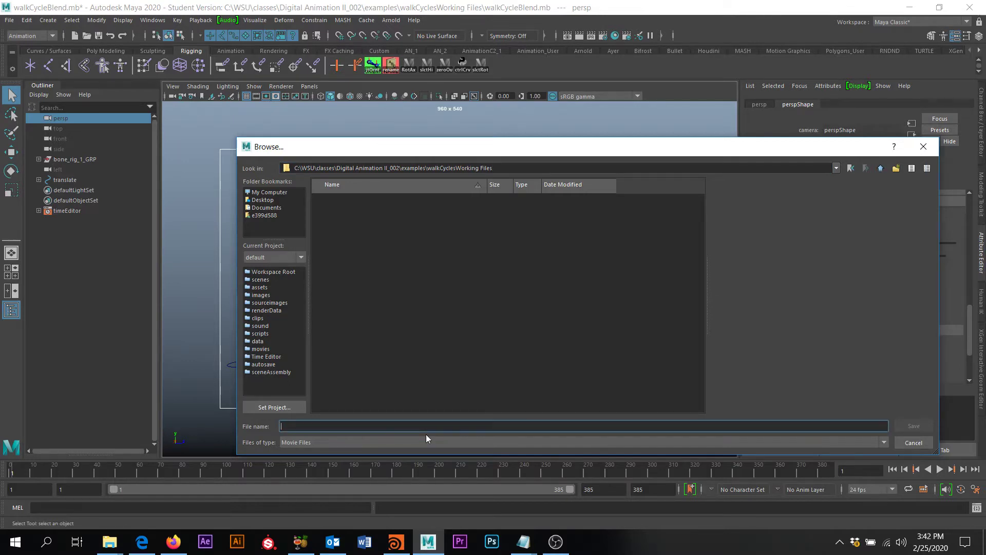
{"action": "type", "text": "timB"}
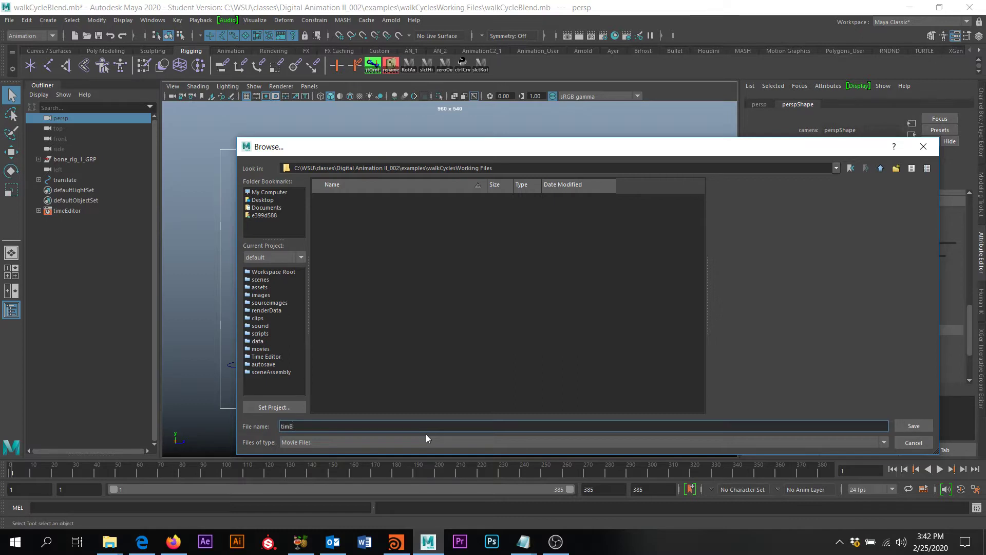
{"action": "type", "text": "abb_walkCycleBlend"}
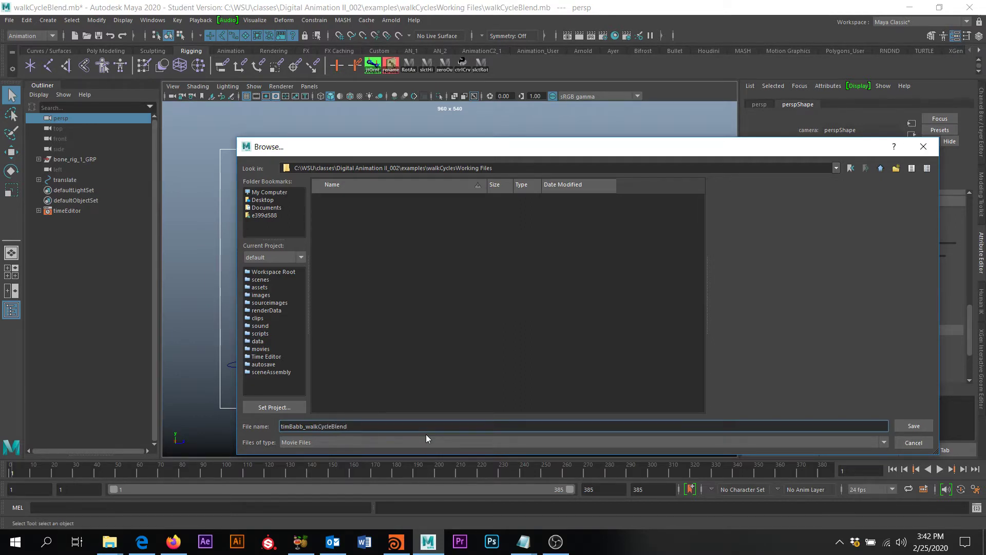
Record the playblast AVI, watch it in Movies & TV, then close the player
{"action": "left_click", "coordinate": [915, 426]}
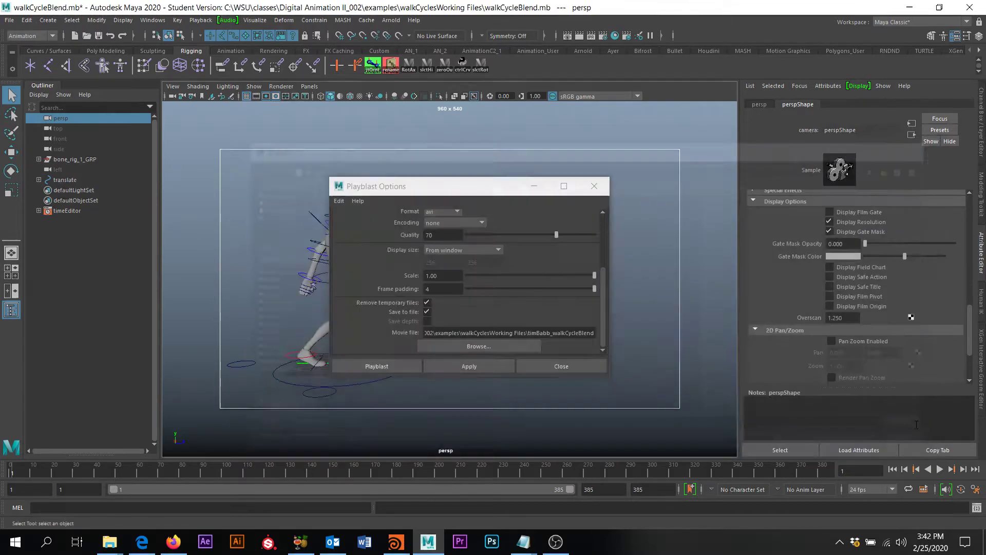
{"action": "left_click", "coordinate": [387, 367]}
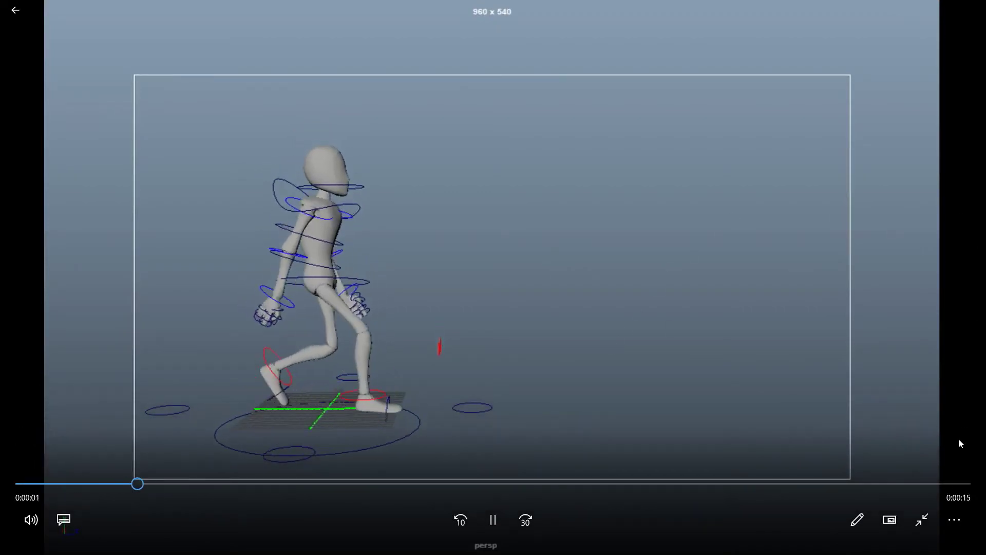
{"action": "left_click", "coordinate": [932, 523]}
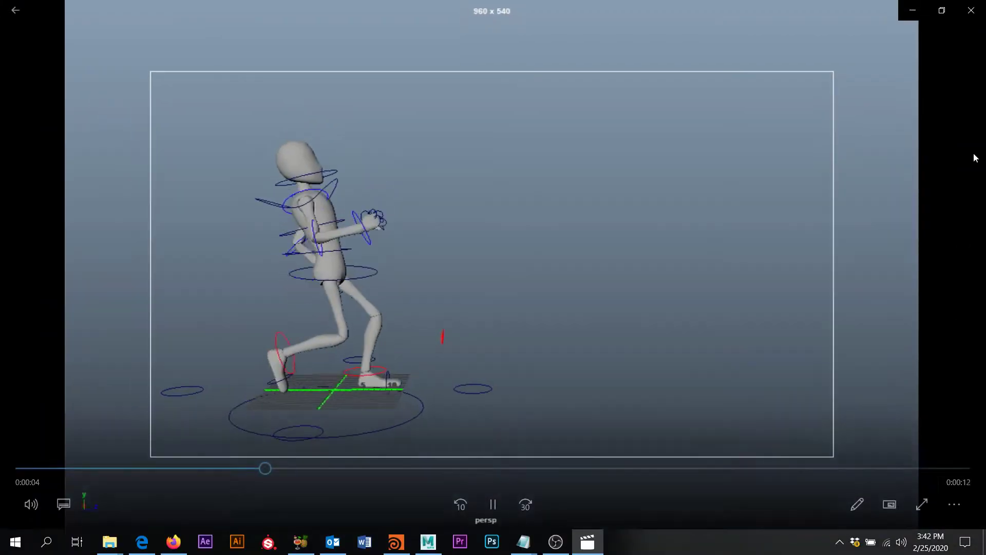
{"action": "left_click", "coordinate": [969, 7]}
Bring up the walkCyclesWorking Files folder and select the walk-cycle AVI playblast
{"action": "mouse_move", "coordinate": [115, 546]}
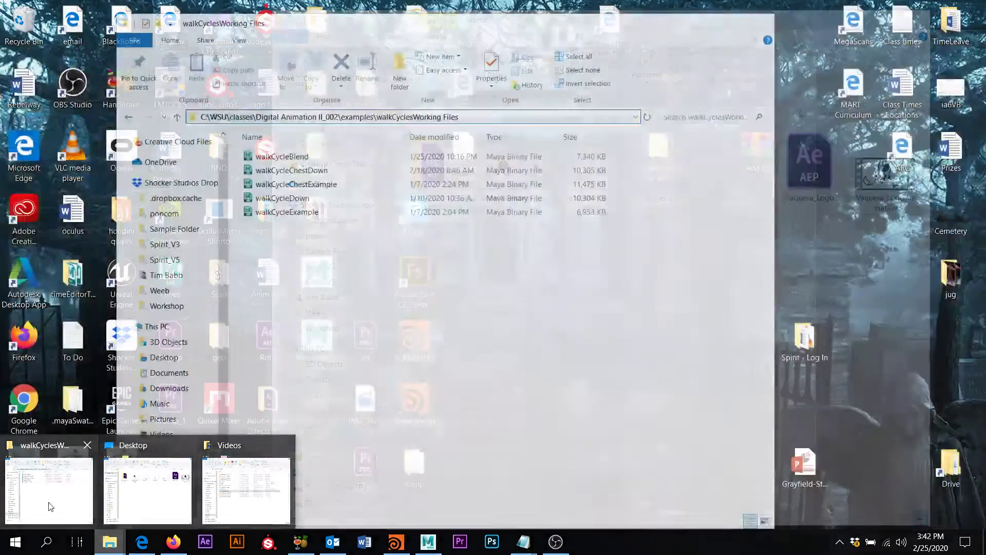
{"action": "left_click", "coordinate": [108, 489]}
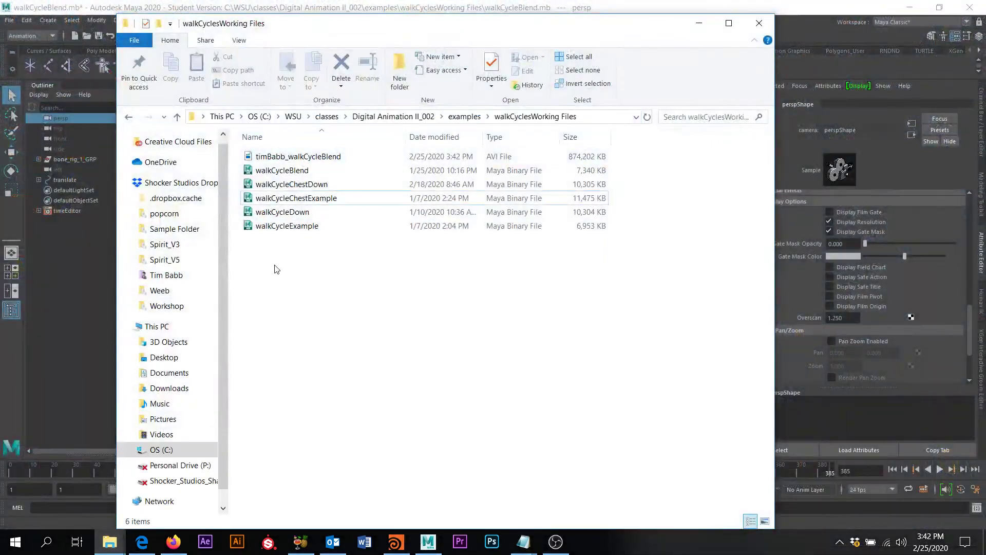
{"action": "left_click", "coordinate": [548, 157]}
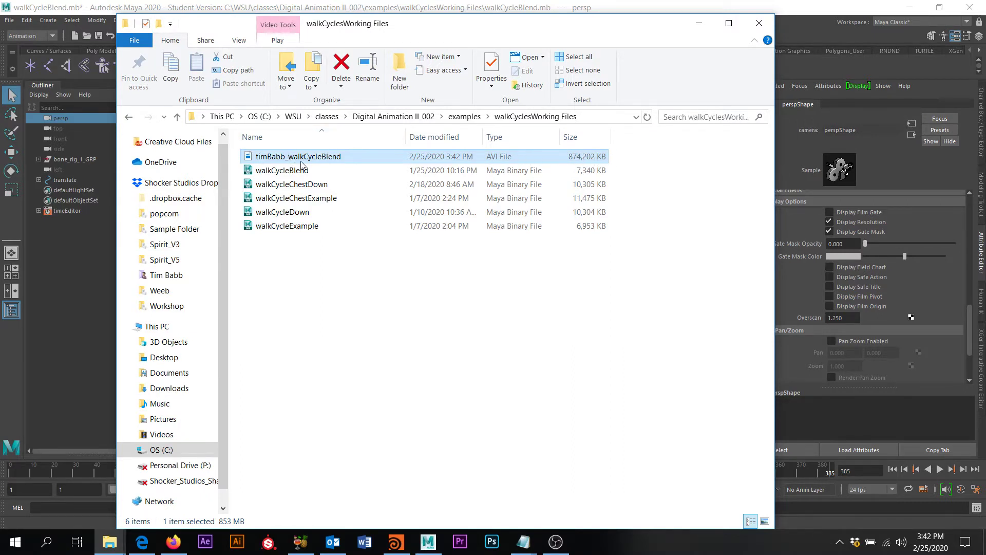
Launch Adobe Media Encoder 2020 by searching 'med' in the Start menu
{"action": "left_click", "coordinate": [48, 542]}
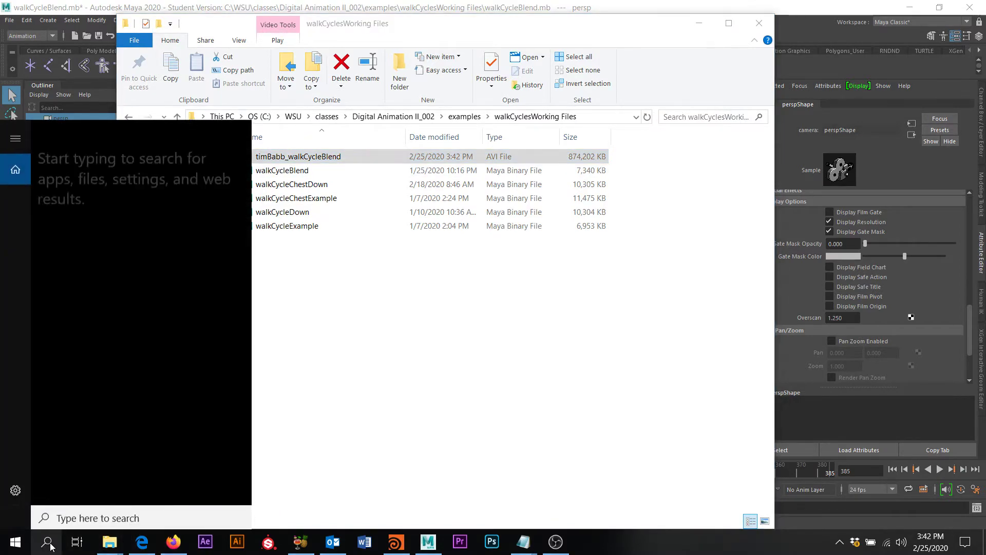
{"action": "type", "text": "med"}
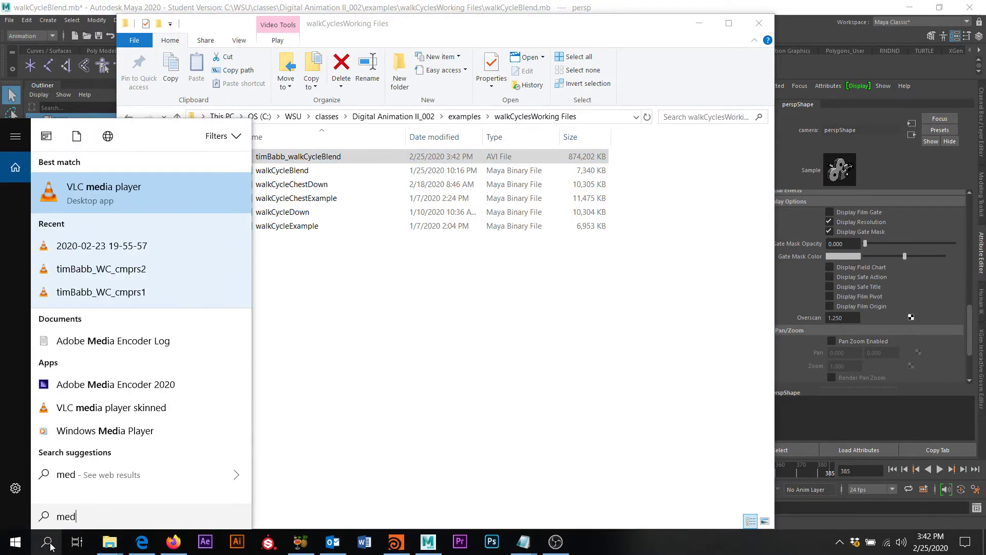
{"action": "key", "text": "Down"}
{"action": "key", "text": "Down"}
{"action": "key", "text": "Down"}
{"action": "key", "text": "Down"}
{"action": "key", "text": "Down"}
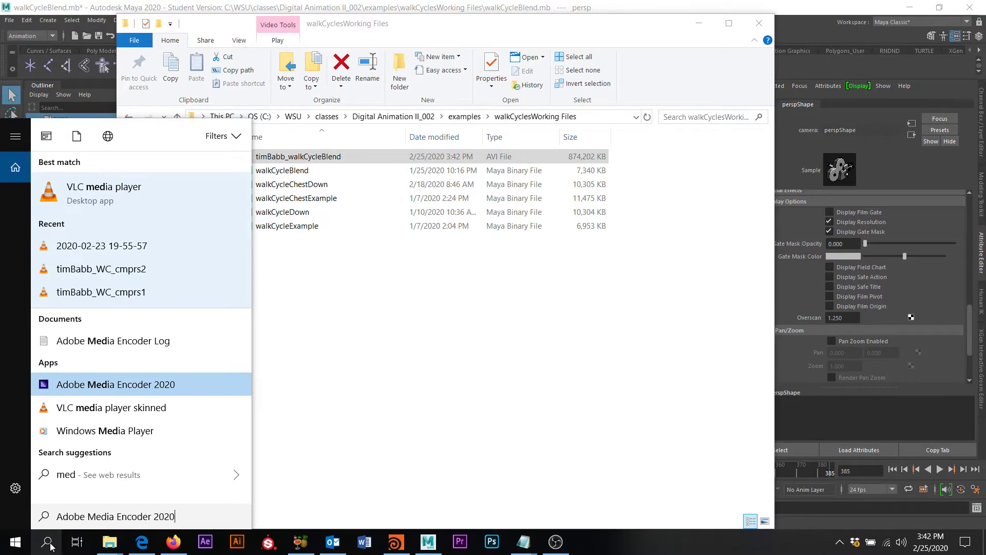
{"action": "key", "text": "Return"}
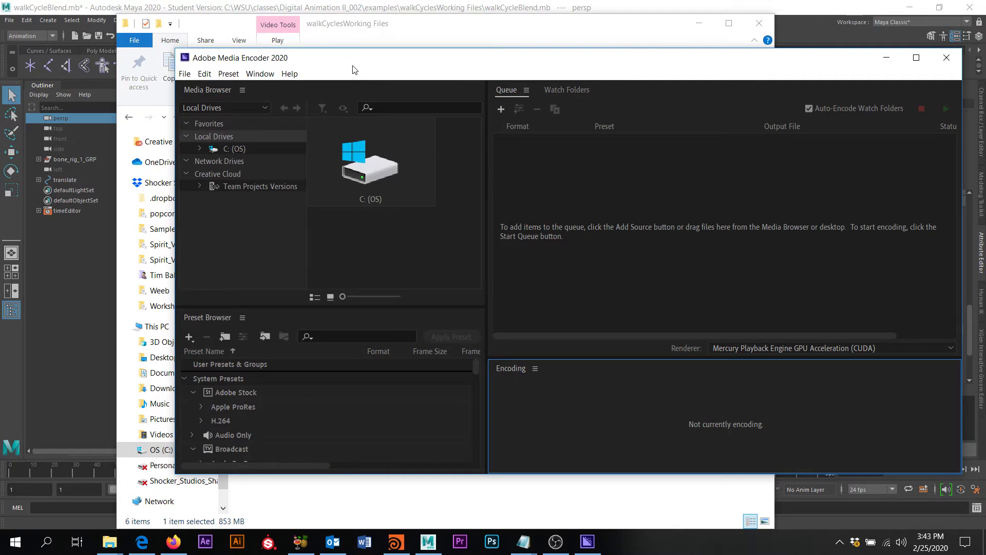
Arrange Explorer and Media Encoder side by side and drag the walk-cycle AVI into the Queue
{"action": "mouse_move", "coordinate": [355, 67]}
{"action": "left_mouse_down"}
{"action": "mouse_move", "coordinate": [314, 215]}
{"action": "mouse_move", "coordinate": [310, 182]}
{"action": "mouse_move", "coordinate": [338, 106]}
{"action": "mouse_move", "coordinate": [520, 98]}
{"action": "left_mouse_up"}
{"action": "left_click_drag", "start_coordinate": [368, 37], "coordinate": [192, 41]}
{"action": "left_click", "coordinate": [625, 93]}
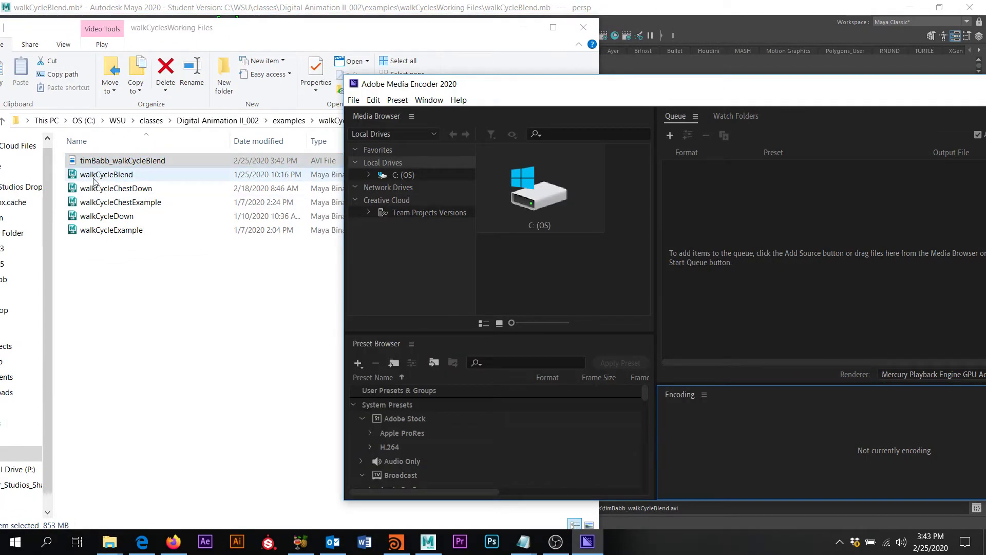
{"action": "left_click_drag", "start_coordinate": [107, 161], "coordinate": [776, 264]}
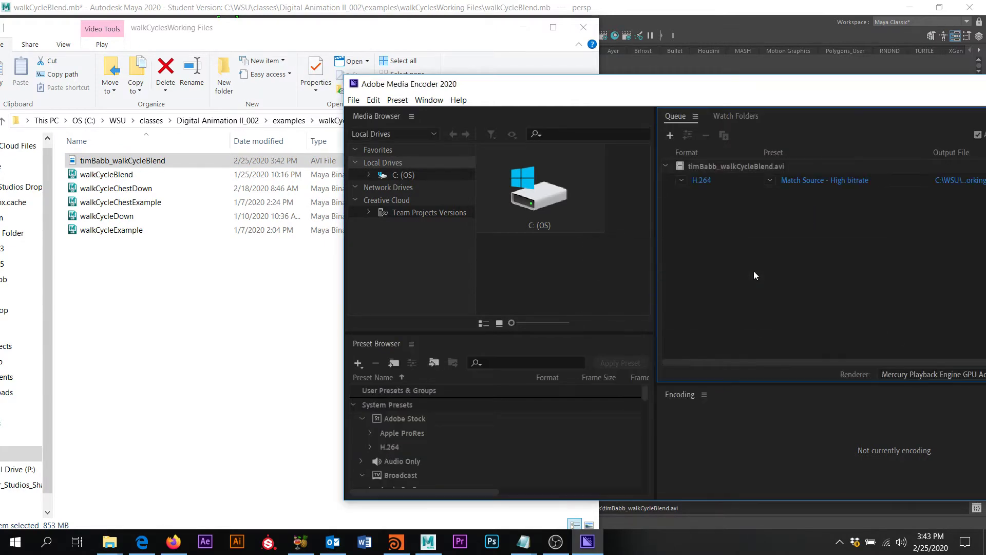
{"action": "left_click_drag", "start_coordinate": [768, 88], "coordinate": [481, 86]}
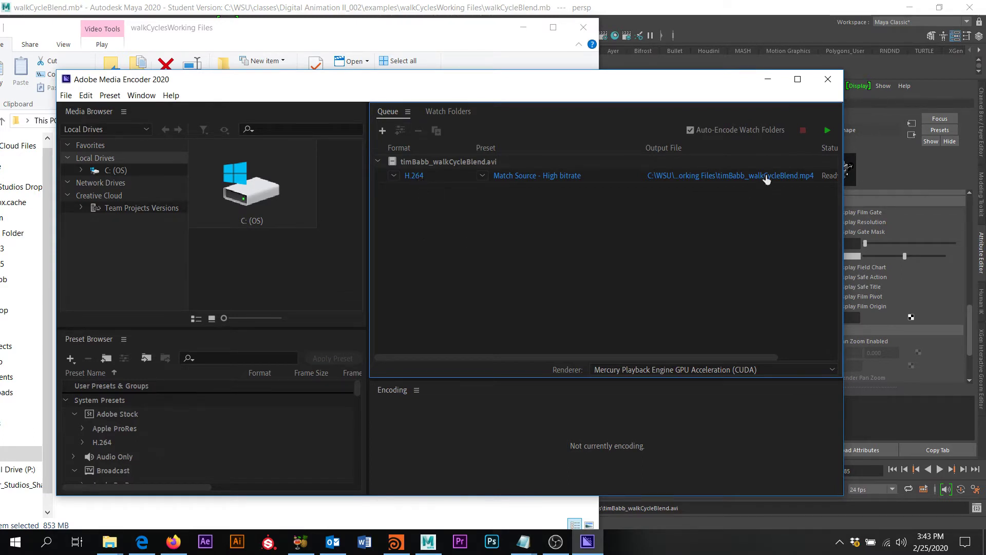
Rename the H.264 output to end in _cmprs1.mp4 and run the queue until the job reads Done
{"action": "left_click", "coordinate": [708, 180]}
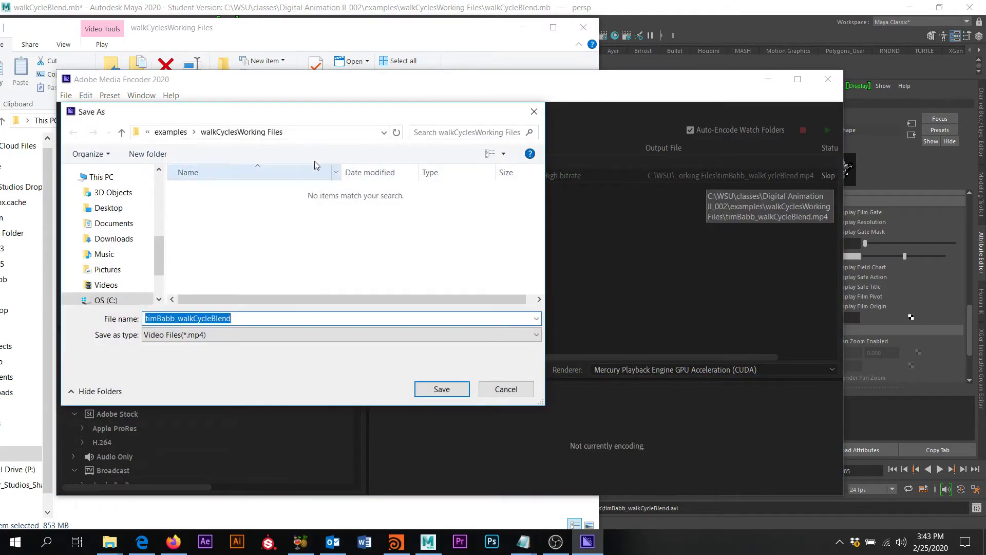
{"action": "left_click", "coordinate": [304, 132]}
{"action": "left_click", "coordinate": [304, 132]}
{"action": "key", "text": "Return"}
{"action": "left_click", "coordinate": [261, 319]}
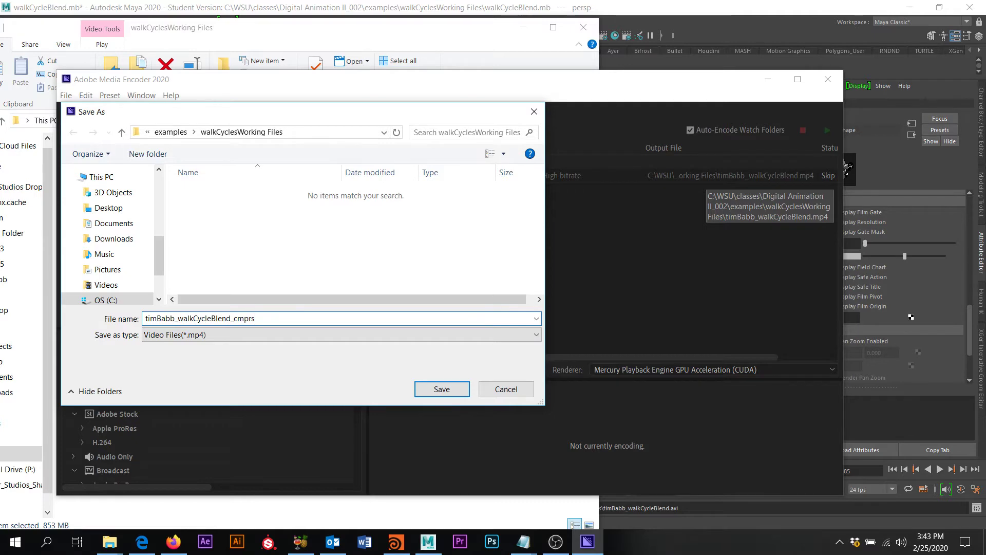
{"action": "key", "text": "Return"}
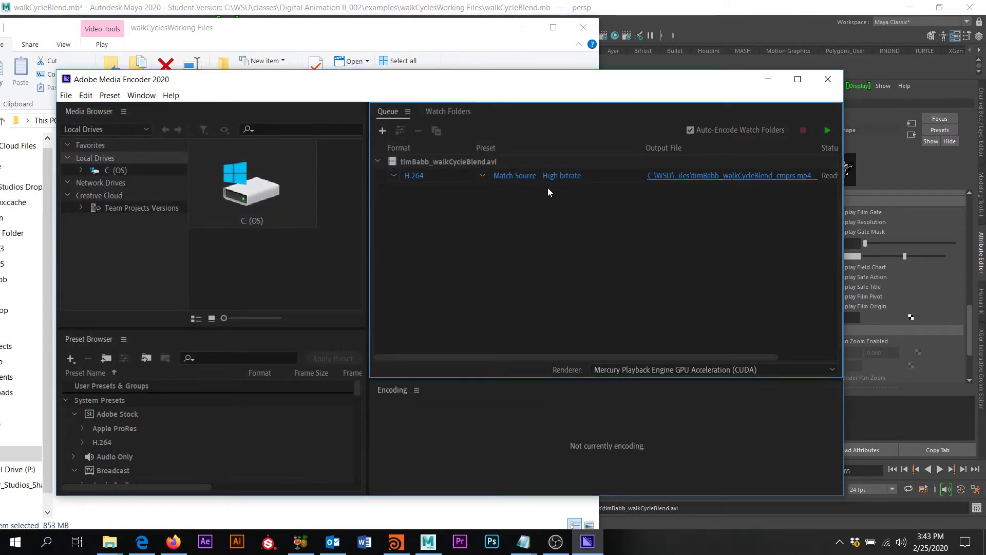
{"action": "left_click", "coordinate": [708, 178]}
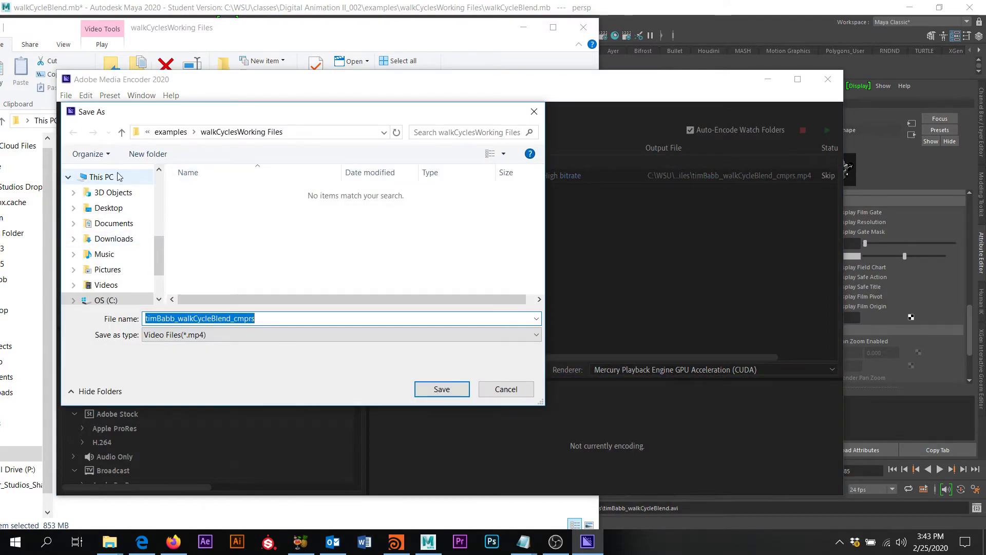
{"action": "key", "text": "End"}
{"action": "type", "text": "1"}
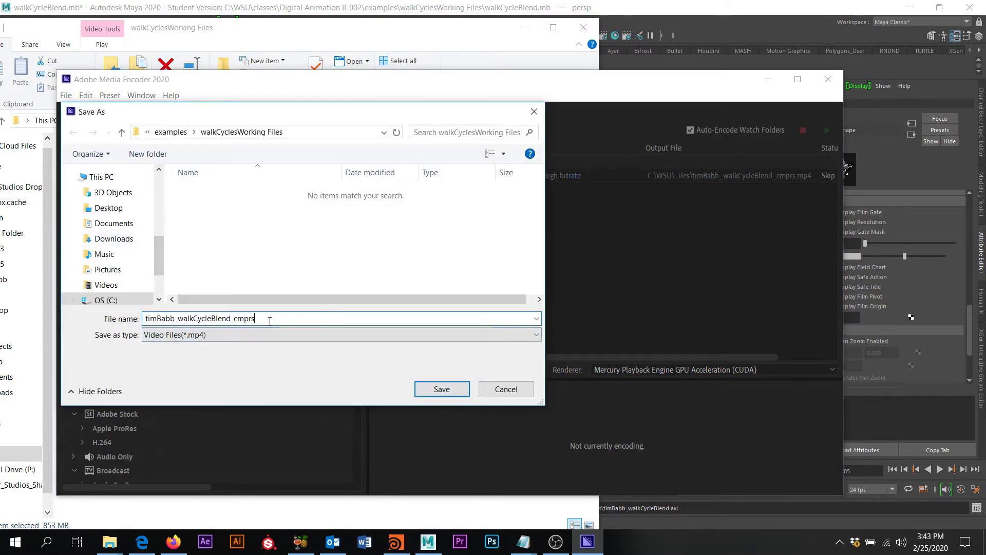
{"action": "left_click", "coordinate": [442, 388]}
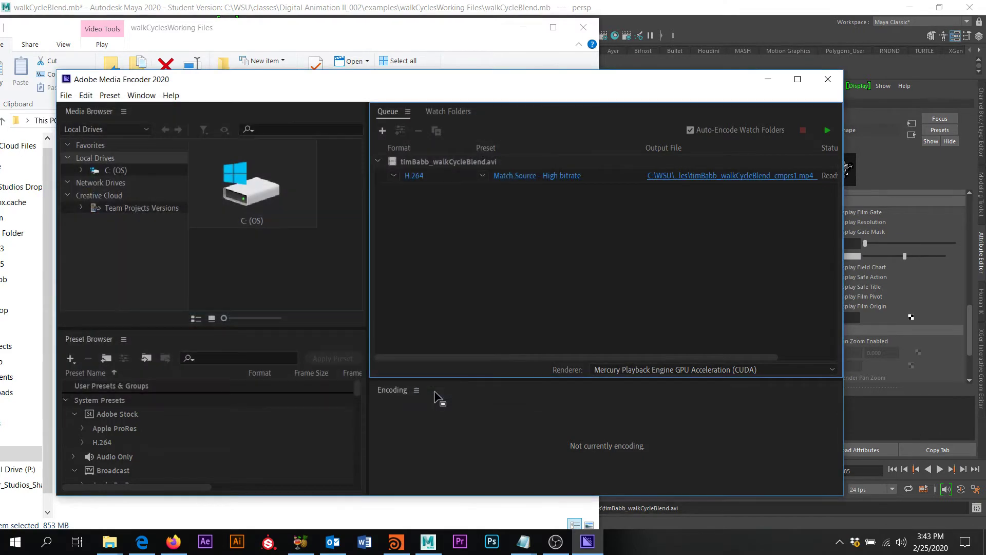
{"action": "left_click", "coordinate": [827, 132]}
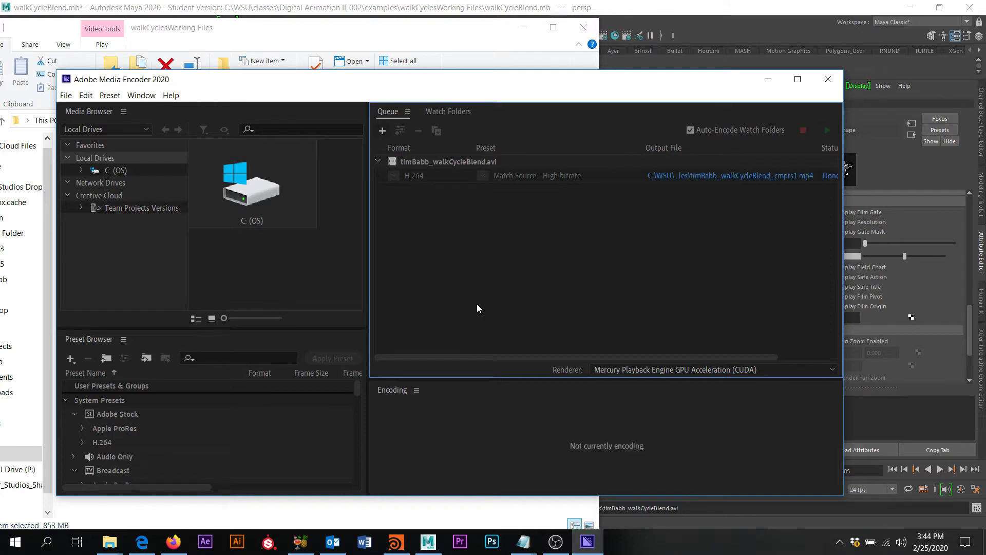
{"action": "left_click", "coordinate": [319, 523]}
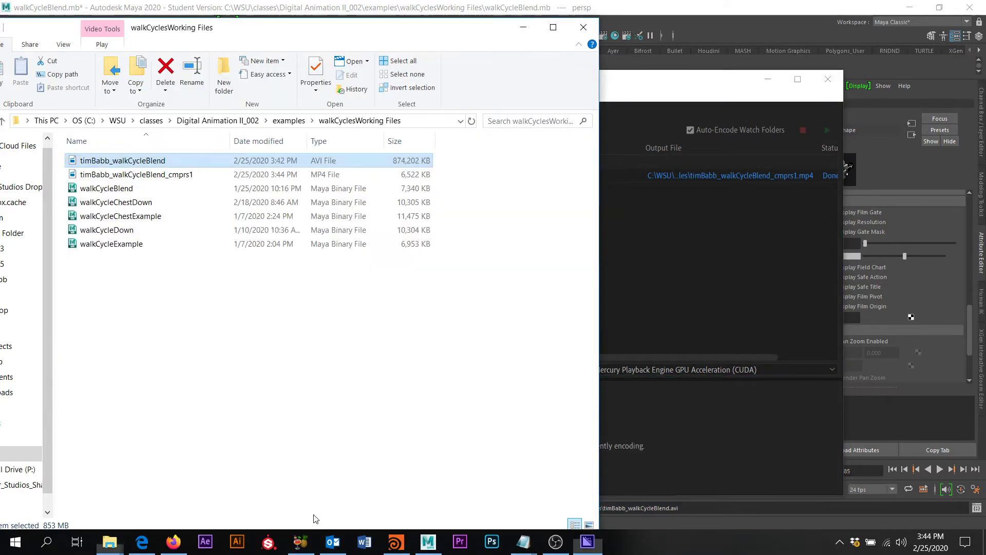
{"action": "left_click", "coordinate": [172, 175]}
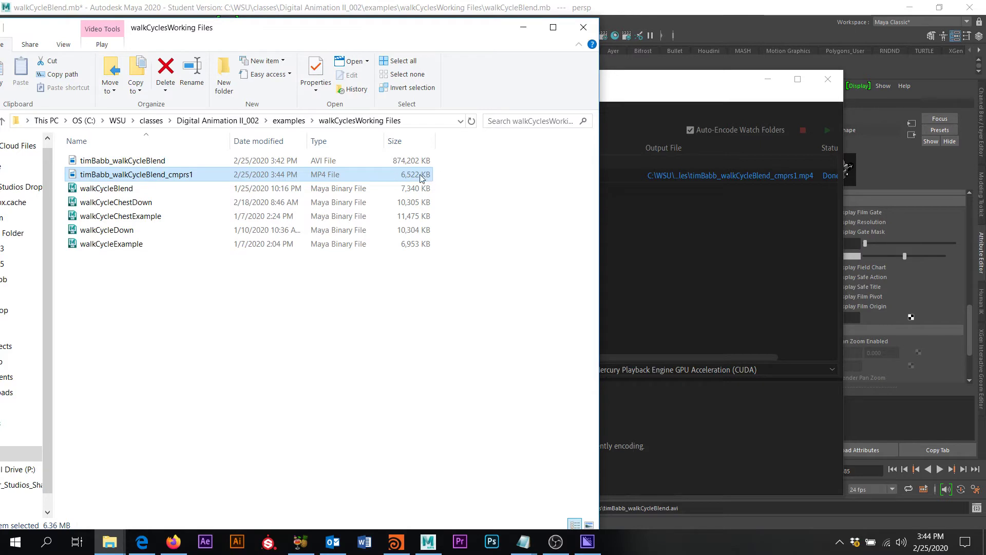
{"action": "right_click", "coordinate": [135, 178]}
{"action": "mouse_move", "coordinate": [175, 254]}
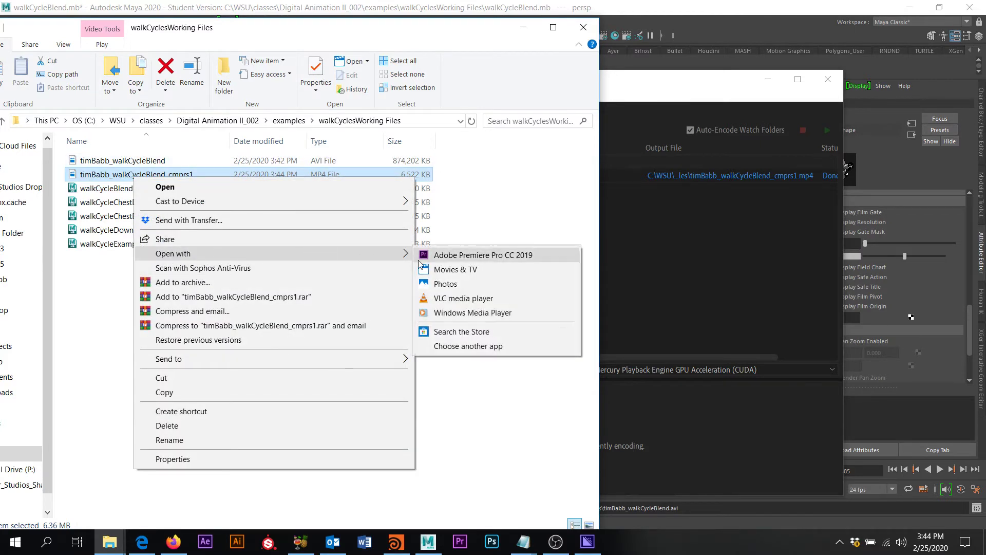
{"action": "left_click", "coordinate": [445, 299]}
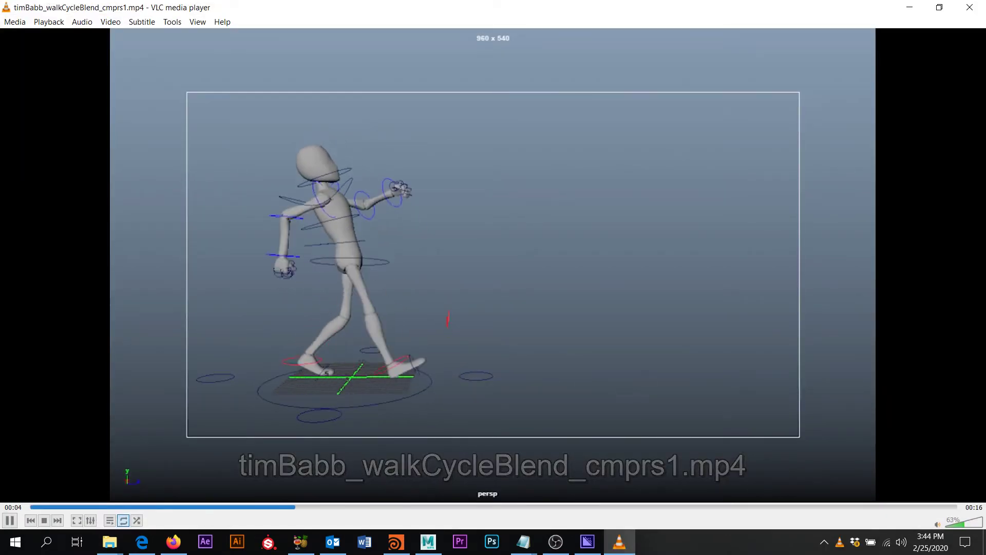
{"action": "left_click", "coordinate": [977, 7]}
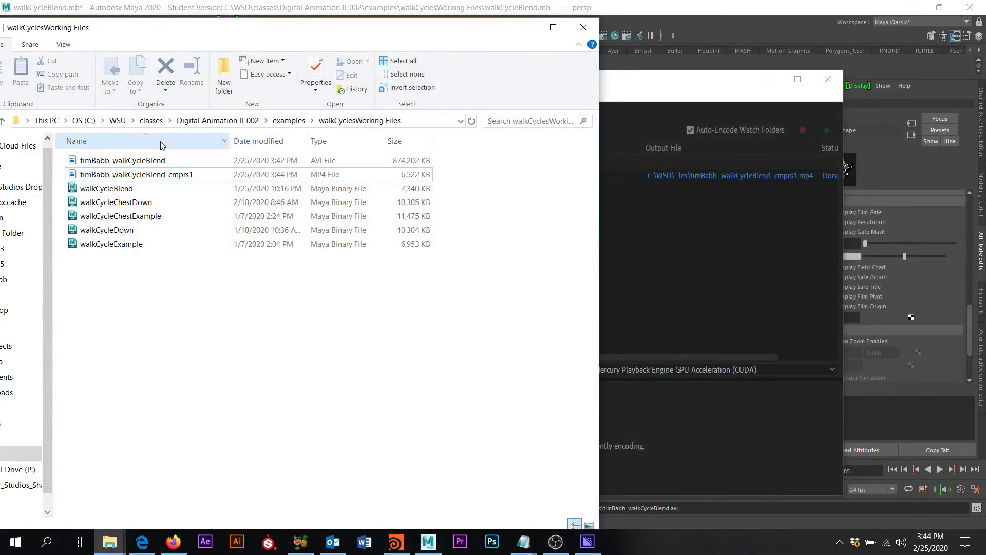
Open the HandBrake website in a new Firefox tab, then close it to return to YouTube Studio
{"action": "left_click", "coordinate": [170, 548]}
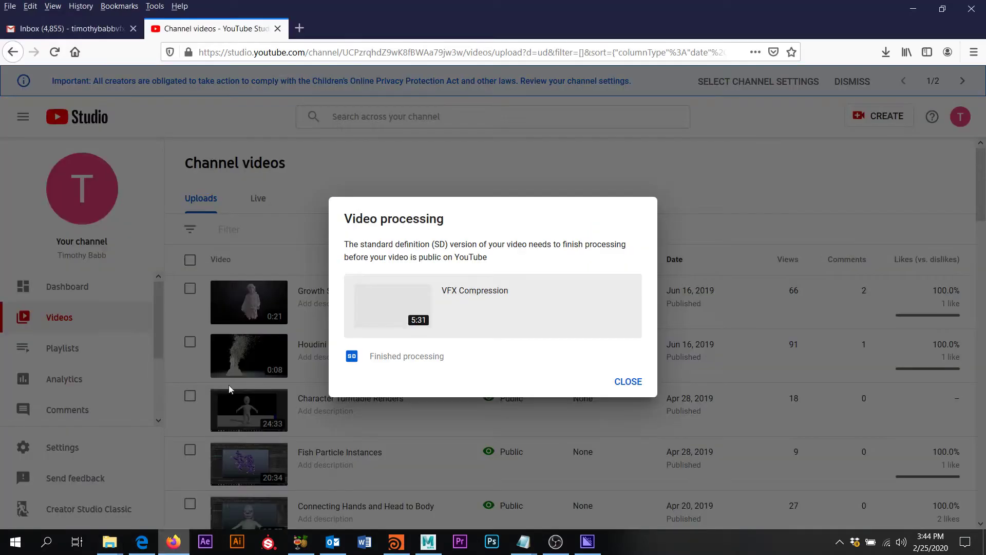
{"action": "left_click", "coordinate": [300, 27]}
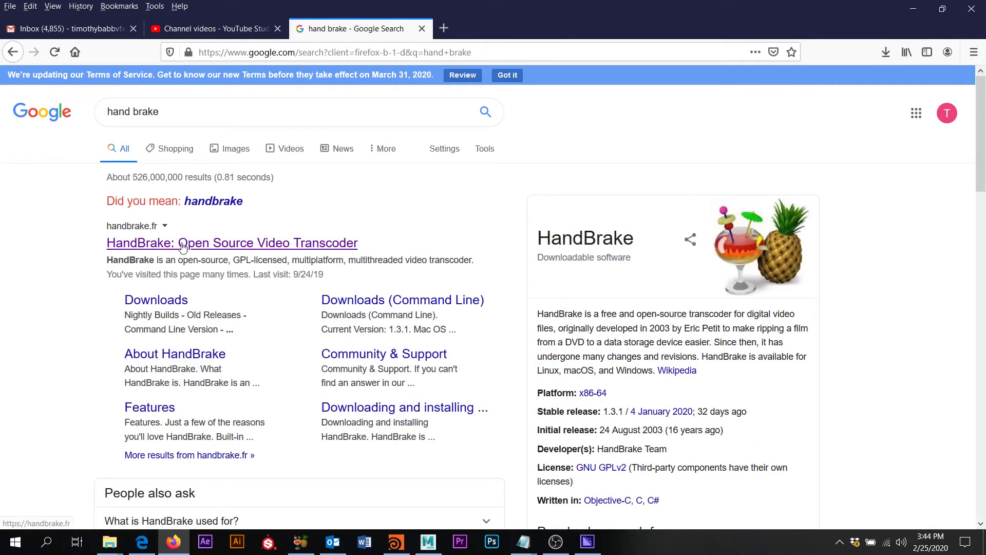
{"action": "left_click", "coordinate": [150, 253]}
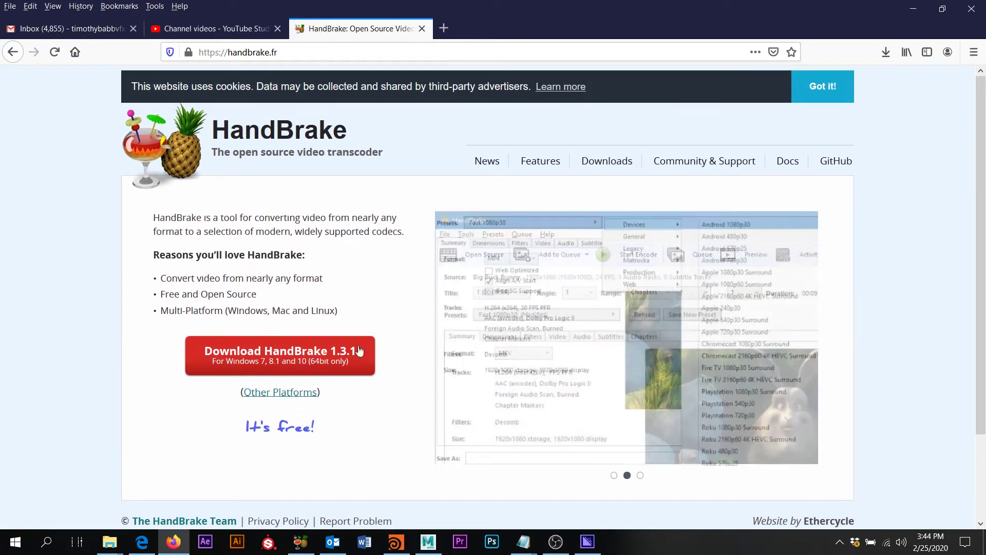
{"action": "left_click", "coordinate": [422, 29]}
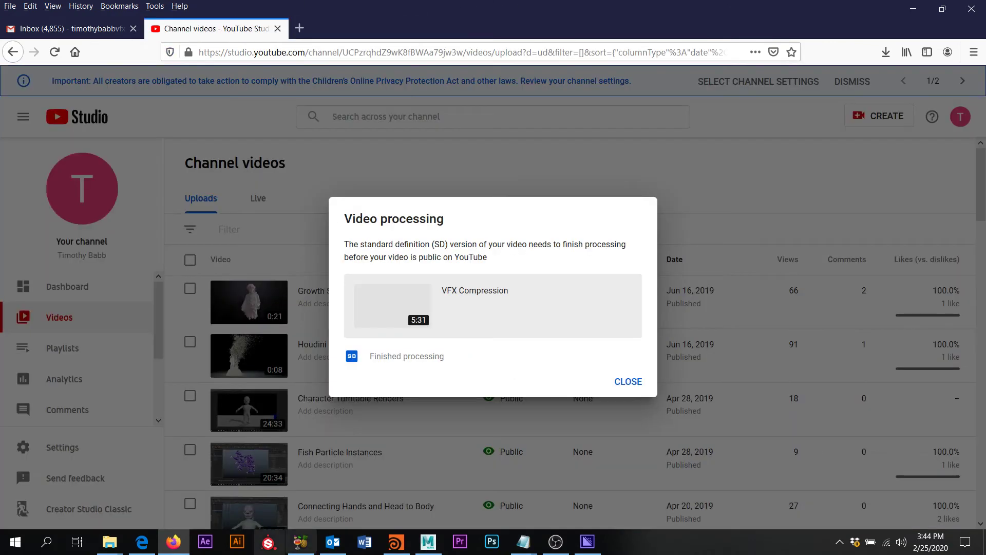
Drag the walkCycleBlend AVI from Explorer into HandBrake's source area (1118x692, 24 FPS, 16 s)
{"action": "left_click", "coordinate": [301, 544]}
{"action": "left_click_drag", "start_coordinate": [368, 76], "coordinate": [416, 85]}
{"action": "key", "text": "ctrl+o"}
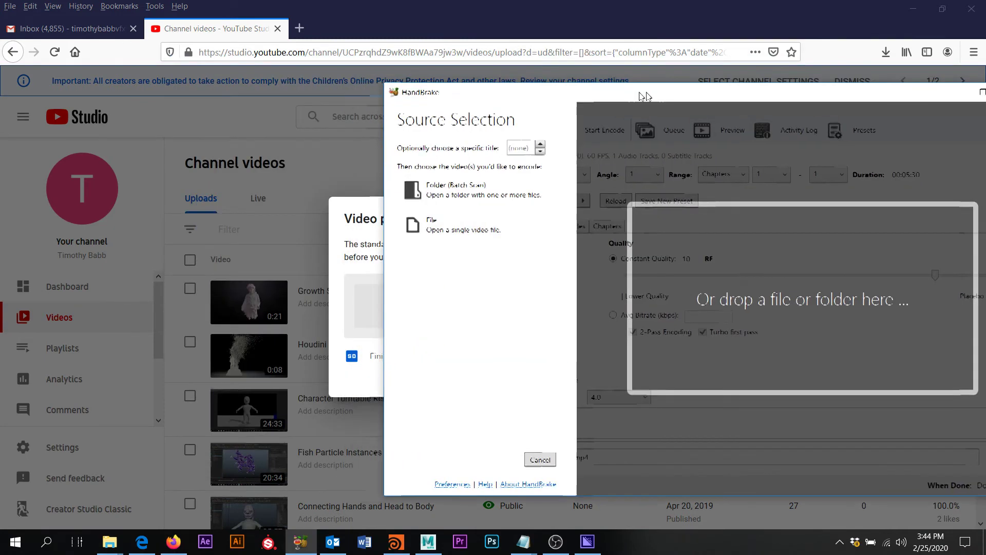
{"action": "mouse_move", "coordinate": [108, 545]}
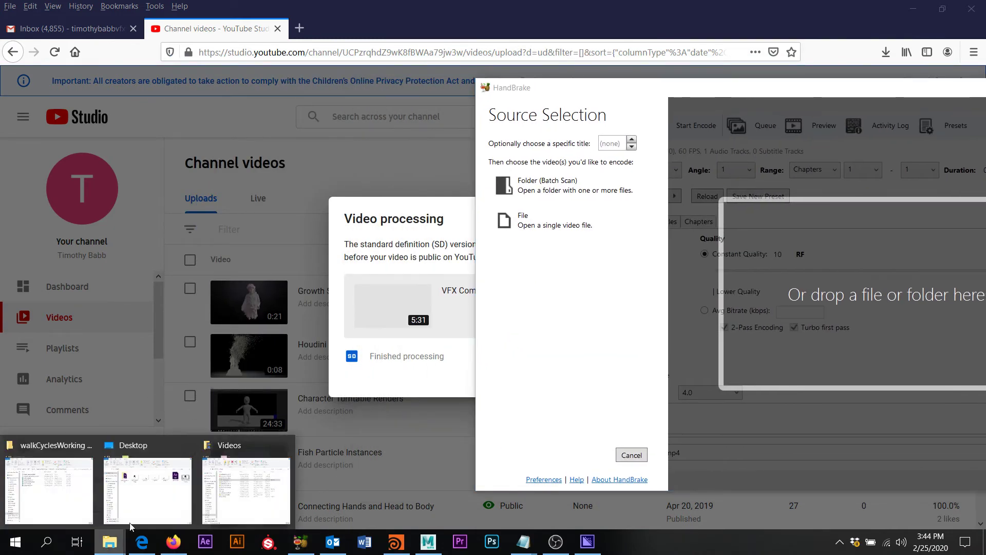
{"action": "left_click", "coordinate": [17, 499]}
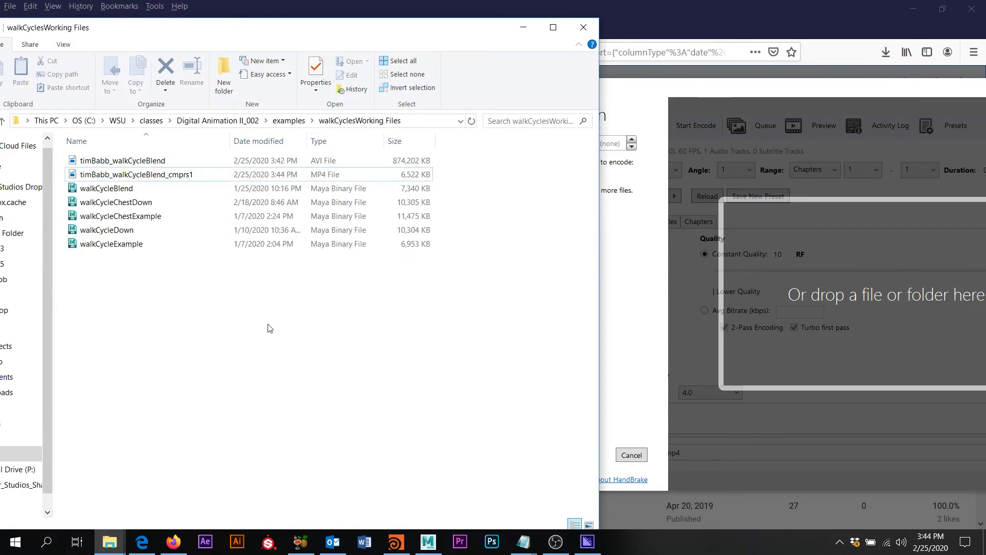
{"action": "left_click", "coordinate": [811, 113]}
{"action": "left_click_drag", "start_coordinate": [780, 90], "coordinate": [563, 106]}
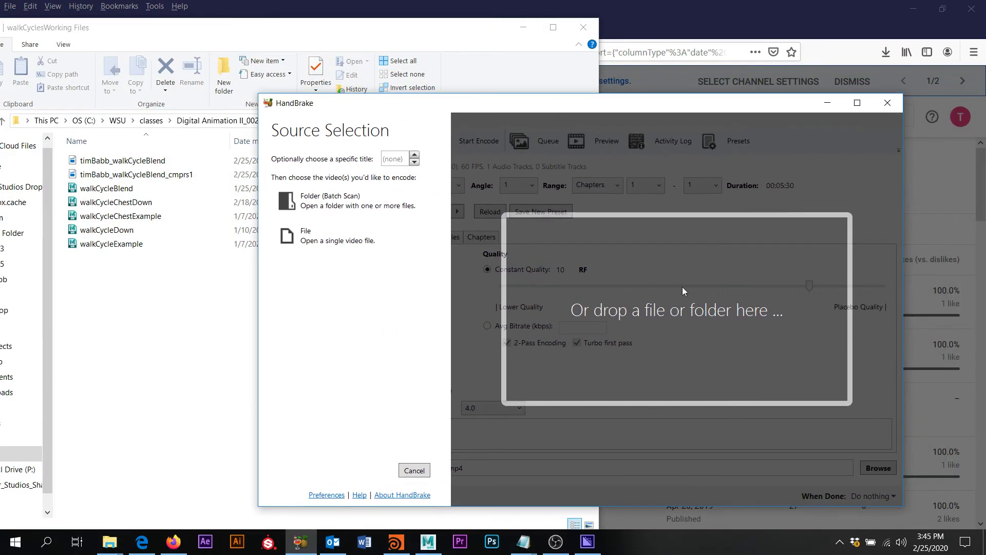
{"action": "left_click", "coordinate": [136, 162]}
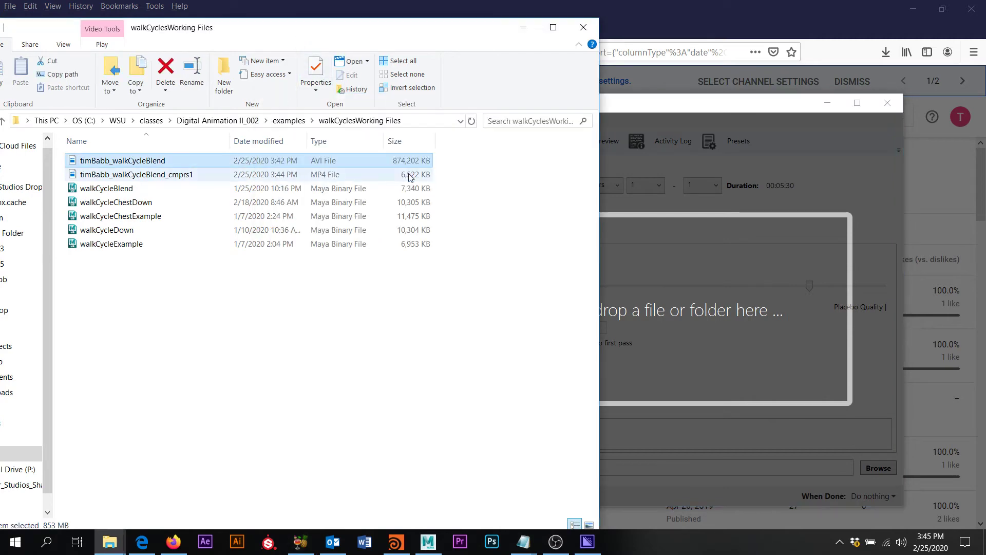
{"action": "left_click_drag", "start_coordinate": [142, 165], "coordinate": [699, 311]}
{"action": "left_click", "coordinate": [681, 112]}
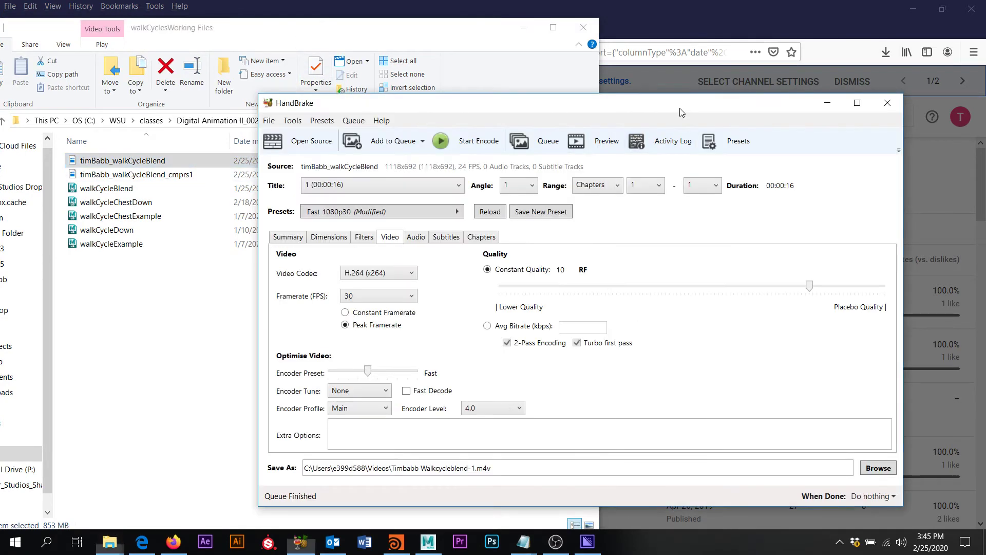
Review HandBrake's Summary, Dimensions and Video tabs, checking H.264 (x264) with Constant Quality RF 10
{"action": "left_click", "coordinate": [281, 238]}
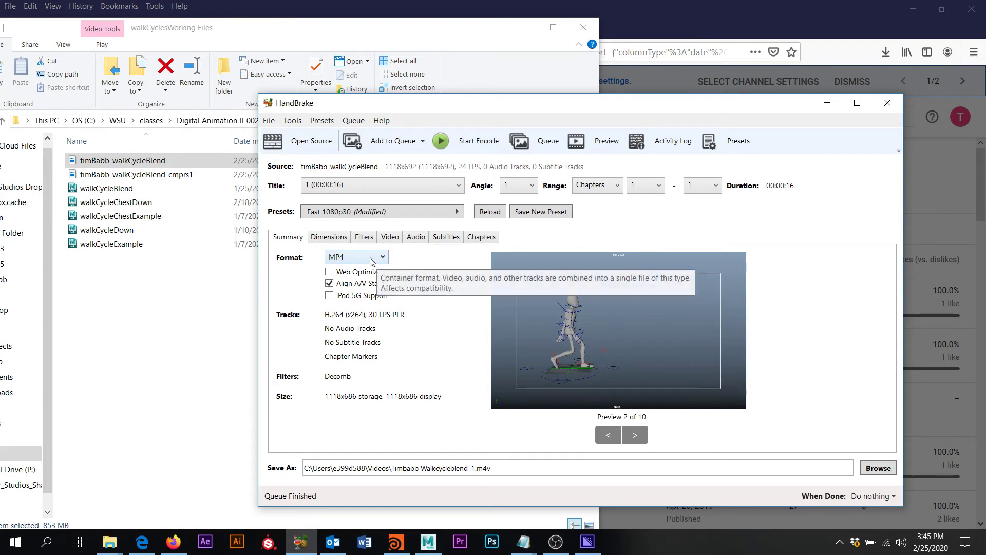
{"action": "left_click", "coordinate": [329, 237]}
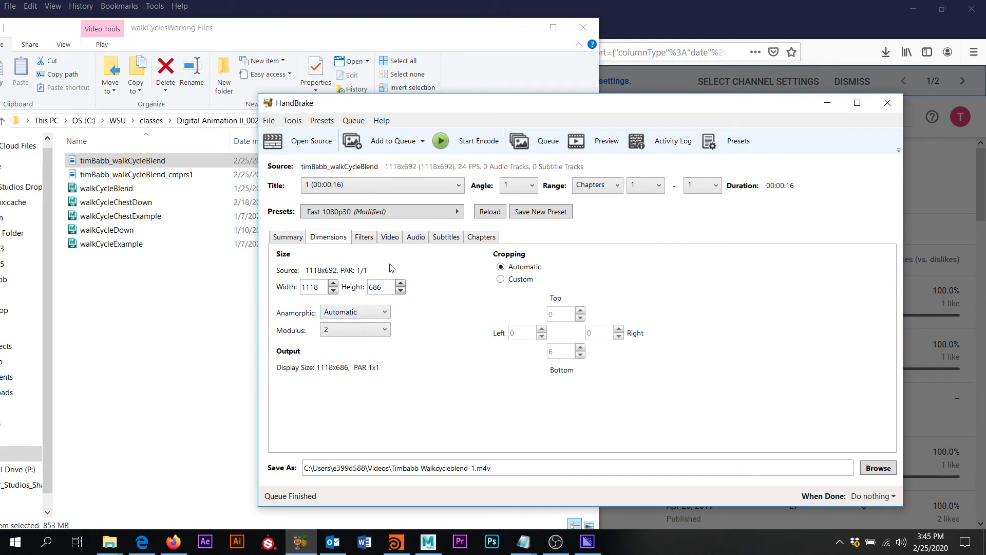
{"action": "left_click", "coordinate": [392, 238]}
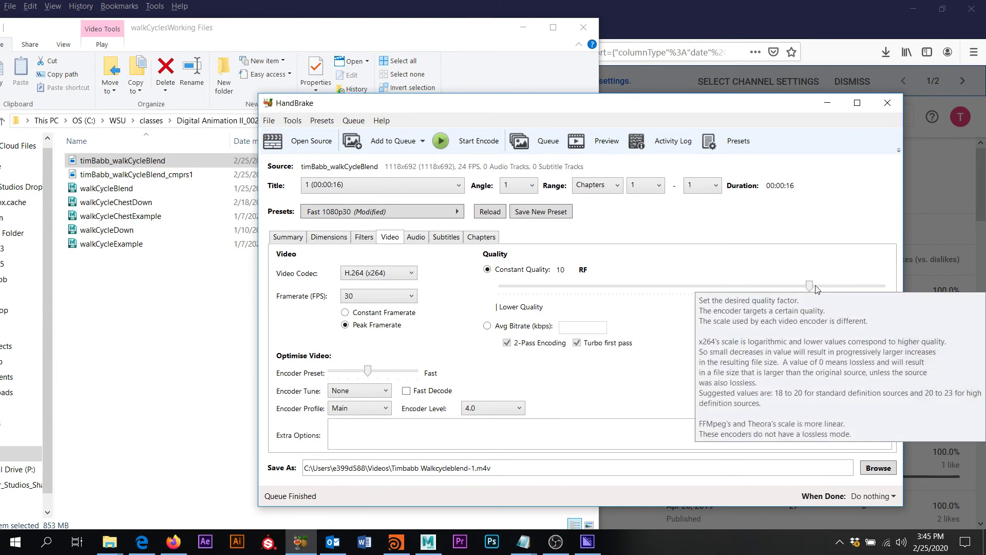
{"action": "mouse_move", "coordinate": [810, 285]}
{"action": "left_mouse_down"}
{"action": "mouse_move", "coordinate": [659, 292]}
{"action": "mouse_move", "coordinate": [810, 291]}
{"action": "left_mouse_up"}
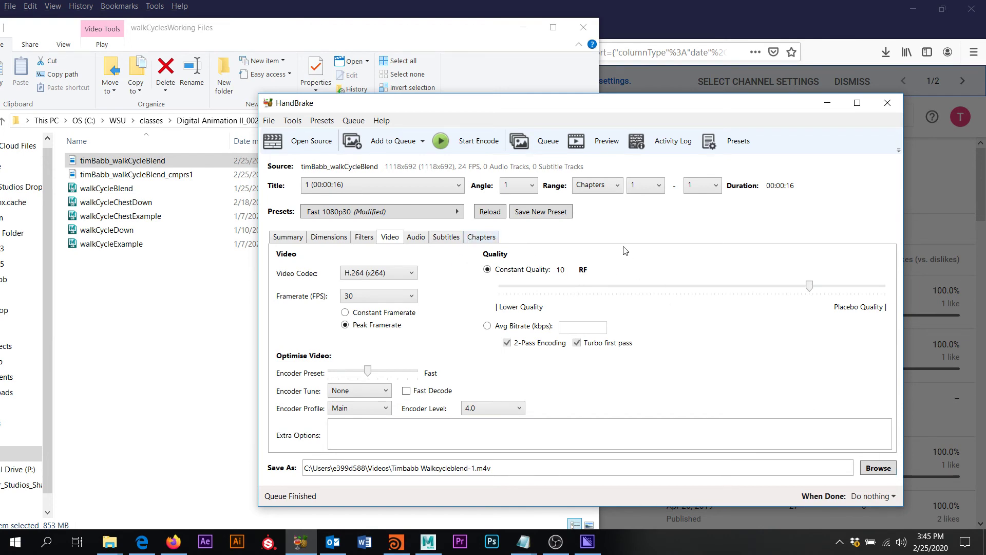
Set HandBrake's save destination to the walkCyclesWorking Files folder
{"action": "left_click", "coordinate": [878, 468]}
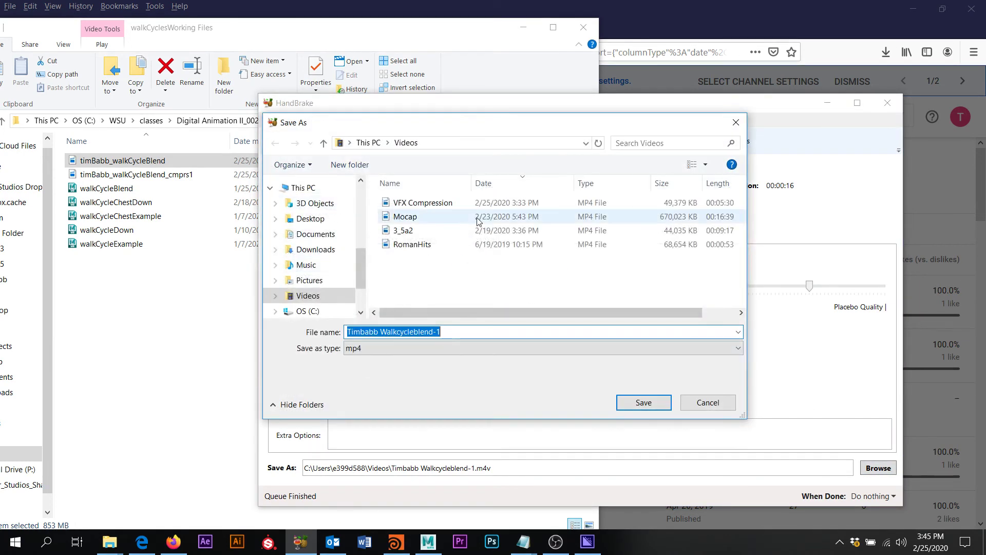
{"action": "left_click", "coordinate": [450, 143]}
{"action": "key", "text": "ctrl+v"}
{"action": "key", "text": "Return"}
Encode the walk cycle as timBabb_walkCycleBlend_cmprs2.m4v, a 4,275 KB file beside the AVI and MP4
{"action": "left_click", "coordinate": [424, 239]}
{"action": "left_click", "coordinate": [485, 332]}
{"action": "left_click", "coordinate": [487, 332]}
{"action": "key", "text": "BackSpace"}
{"action": "type", "text": "2"}
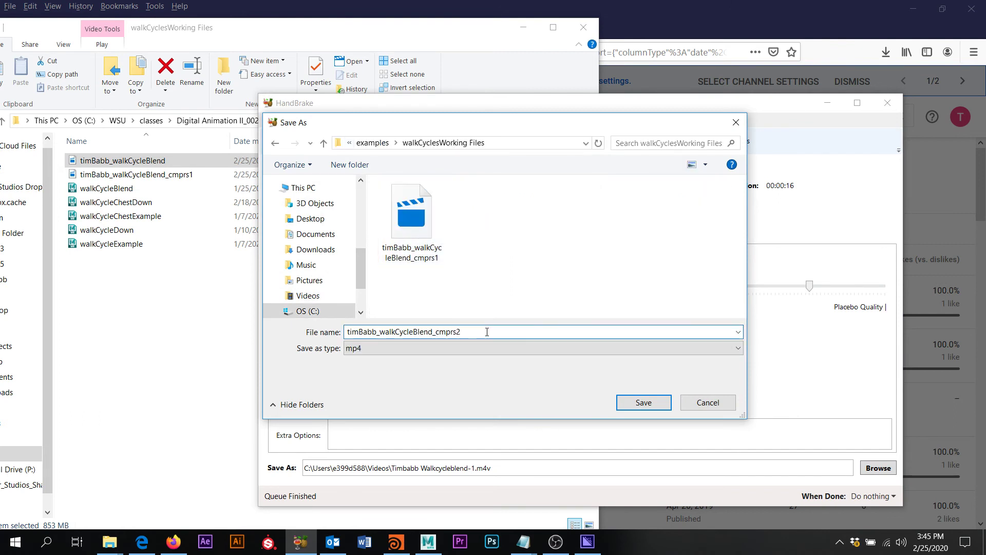
{"action": "key", "text": "Return"}
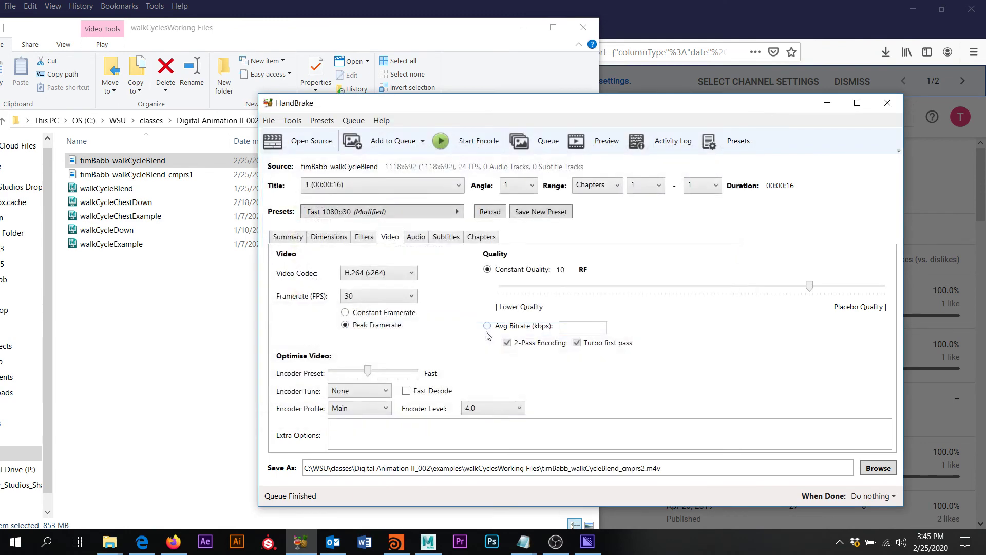
{"action": "left_click", "coordinate": [443, 144]}
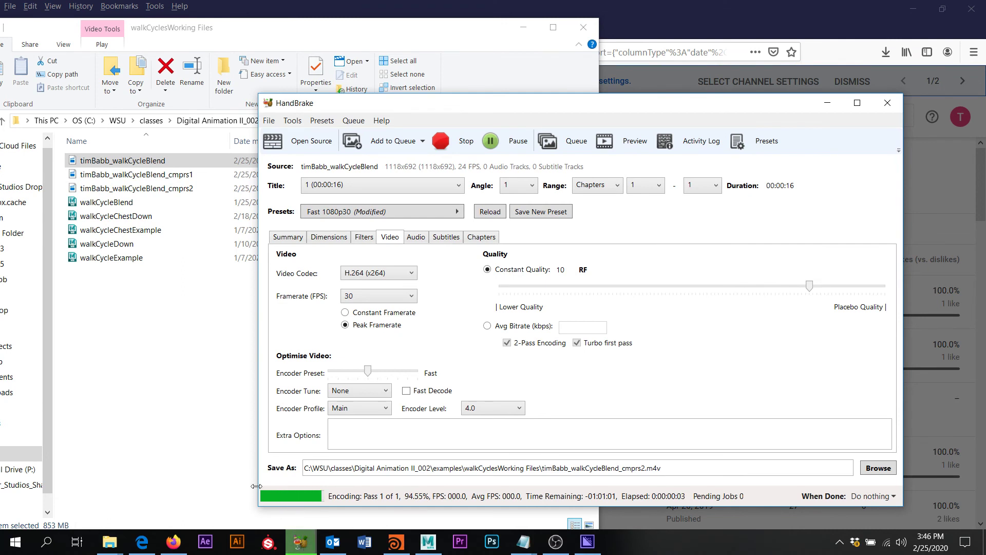
{"action": "left_click", "coordinate": [217, 432]}
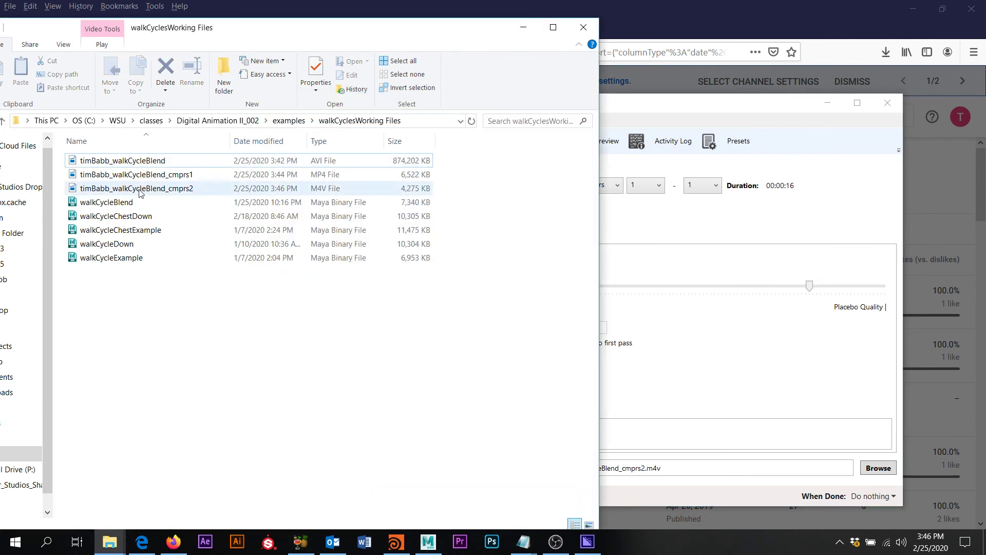
{"action": "left_click", "coordinate": [193, 190]}
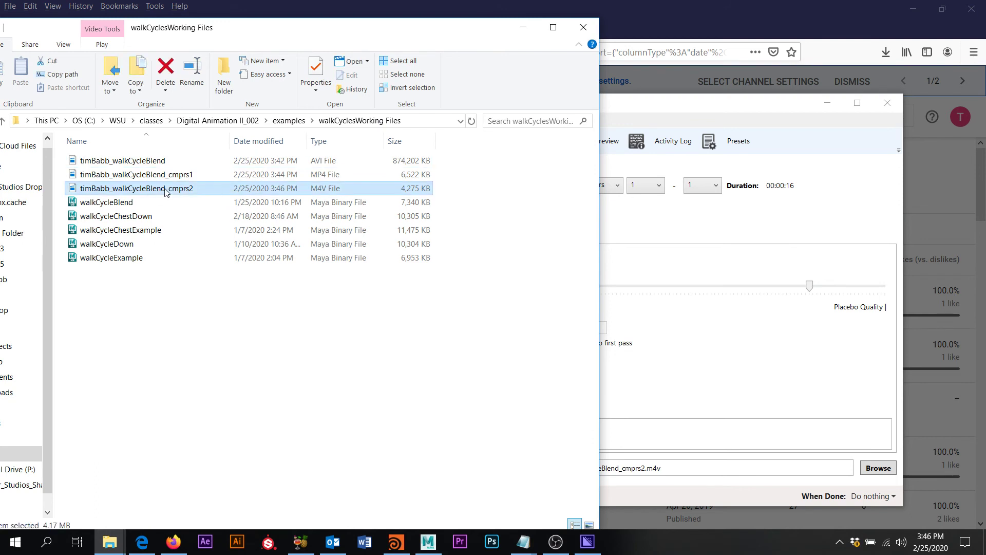
{"action": "left_click", "coordinate": [186, 176]}
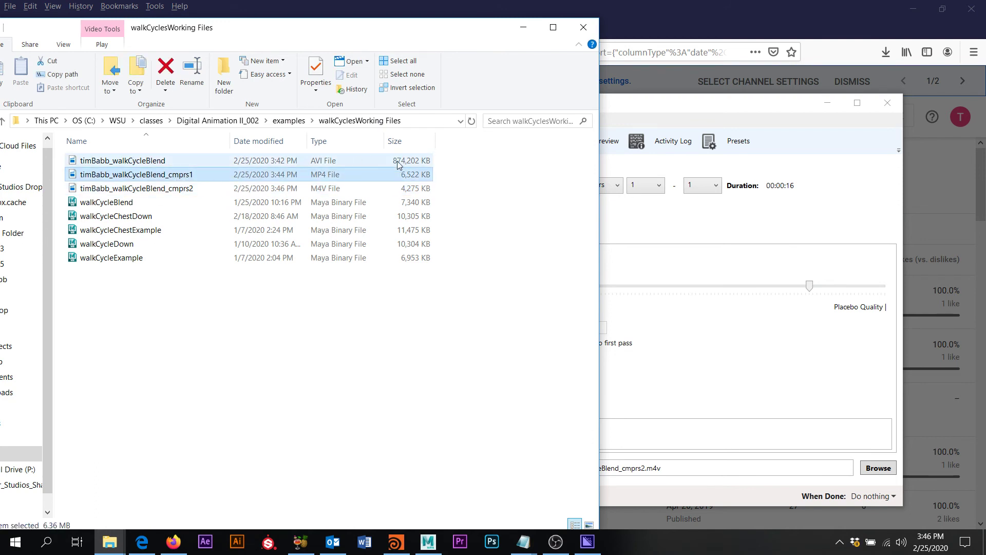
{"action": "left_click", "coordinate": [185, 191]}
{"action": "right_click", "coordinate": [148, 191]}
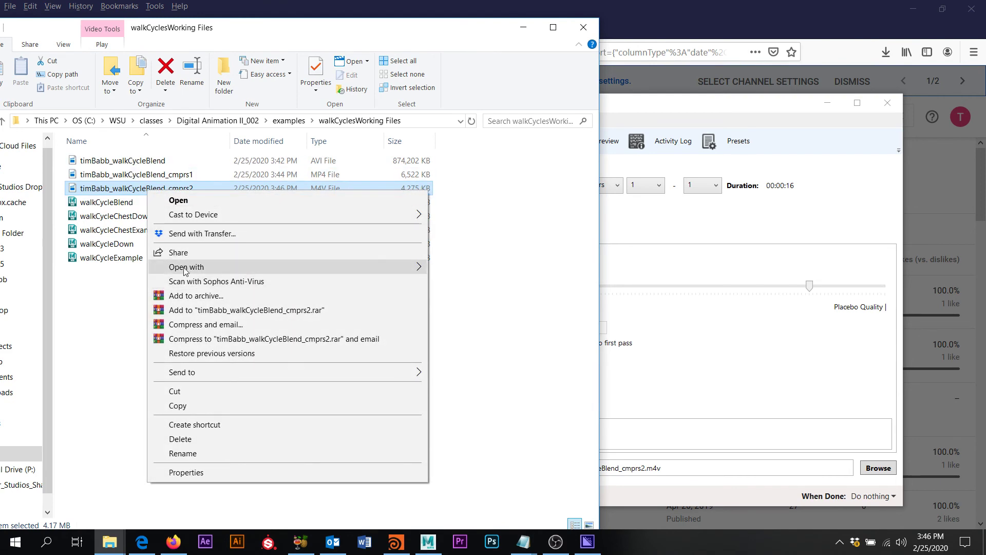
{"action": "mouse_move", "coordinate": [226, 266]}
{"action": "left_click", "coordinate": [482, 297]}
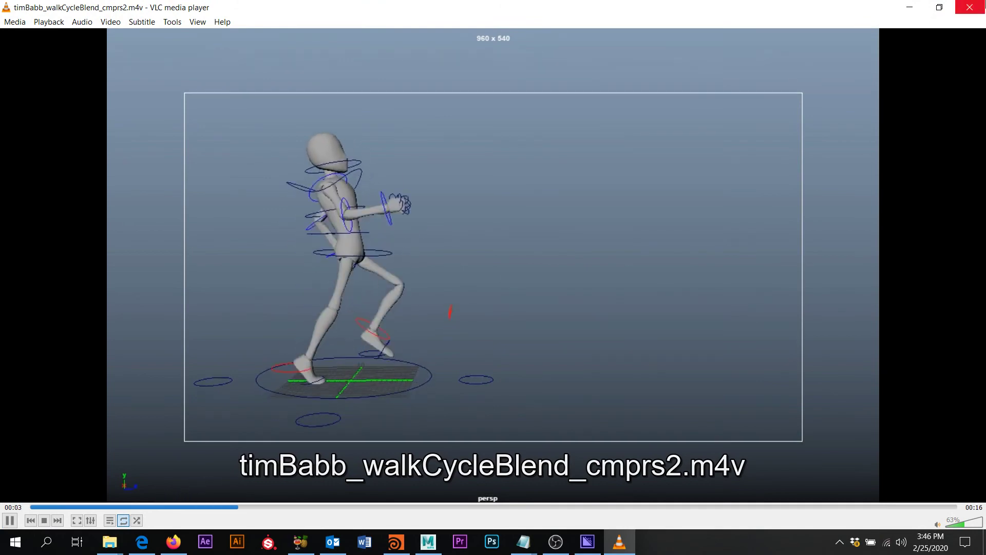
{"action": "key", "text": "ctrl+q"}
{"action": "left_click", "coordinate": [153, 164]}
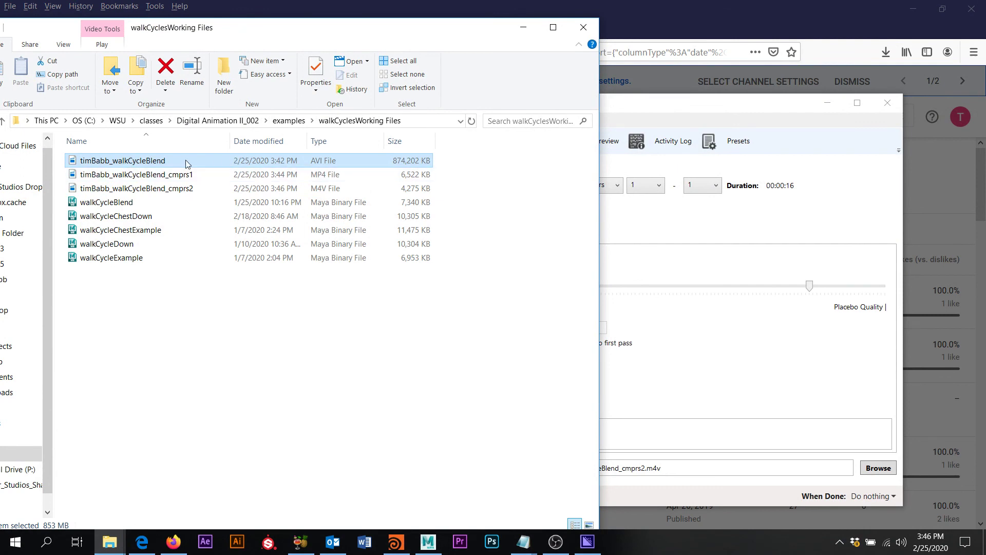
{"action": "left_click", "coordinate": [173, 190]}
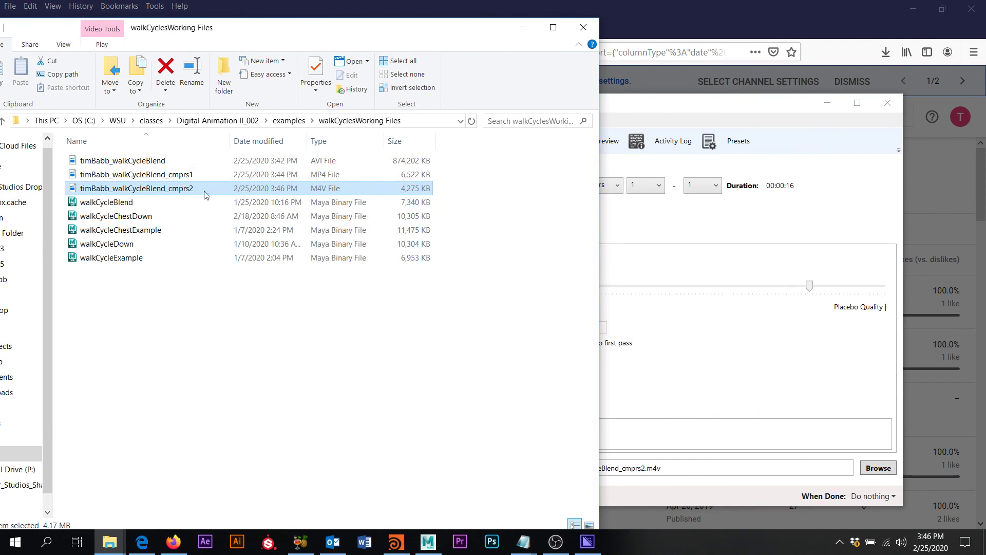
{"action": "left_click", "coordinate": [165, 177]}
{"action": "left_click", "coordinate": [178, 191]}
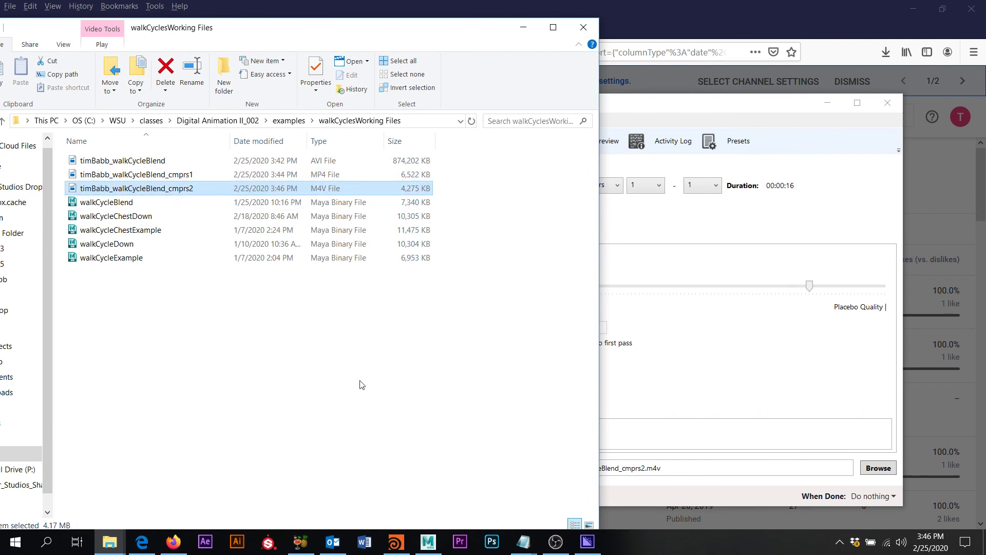